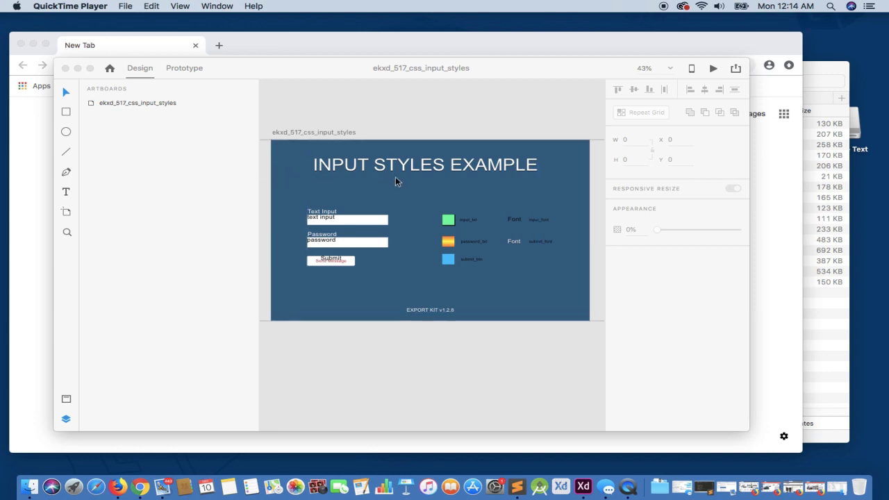
Bring the XD input-form design forward and zoom the canvas to about 78%
{"action": "left_click", "coordinate": [403, 231]}
{"action": "scroll", "coordinate": [403, 232], "scroll_direction": "up", "scroll_amount": 3}
{"action": "scroll", "coordinate": [403, 234], "scroll_direction": "down", "scroll_amount": 1}
{"action": "scroll", "coordinate": [403, 234], "scroll_direction": "up", "scroll_amount": 3}
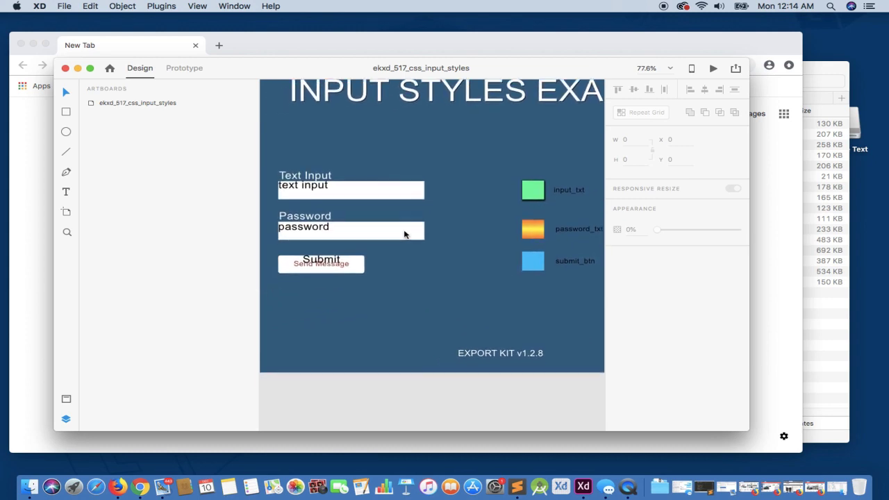
{"action": "left_click", "coordinate": [370, 190]}
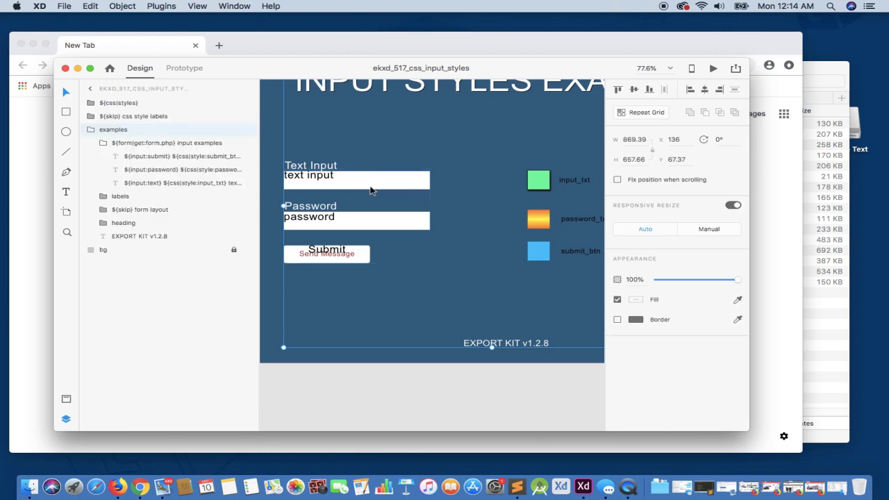
{"action": "left_click", "coordinate": [370, 189]}
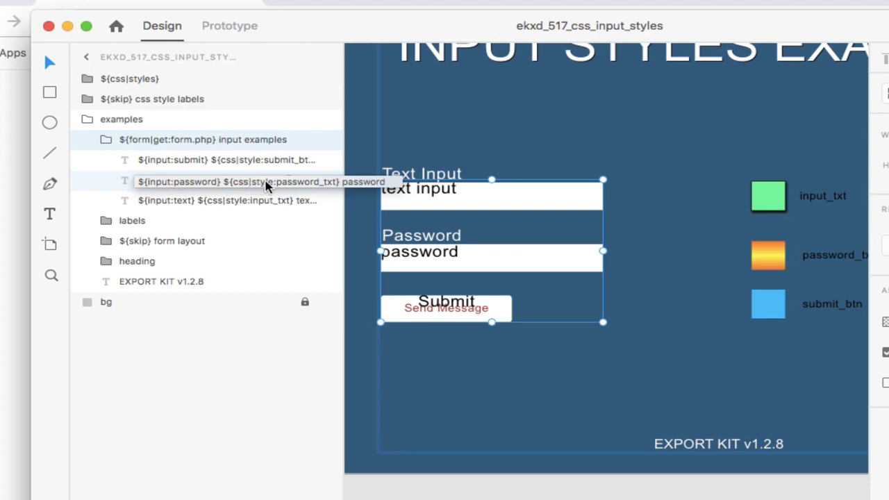
Inspect the full name of the password input layer without changing it
{"action": "double_click", "coordinate": [242, 181]}
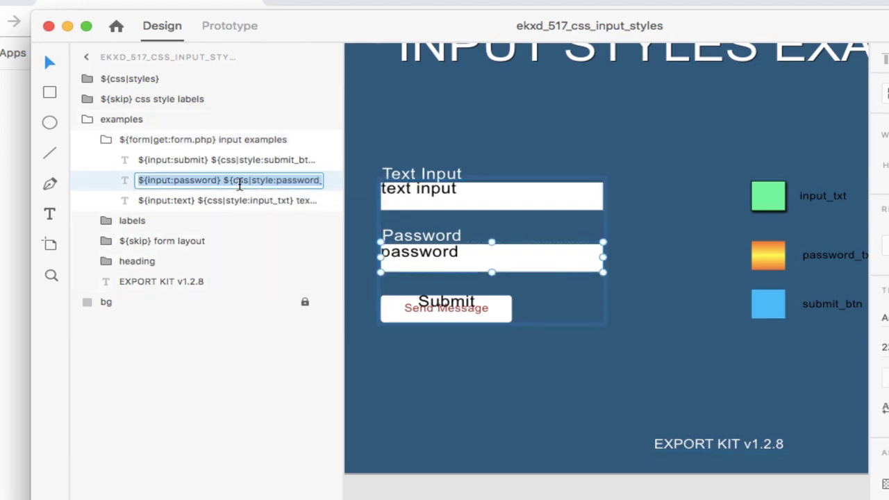
{"action": "left_click", "coordinate": [254, 180]}
{"action": "left_click_drag", "start_coordinate": [305, 181], "coordinate": [333, 183]}
{"action": "left_click", "coordinate": [293, 182]}
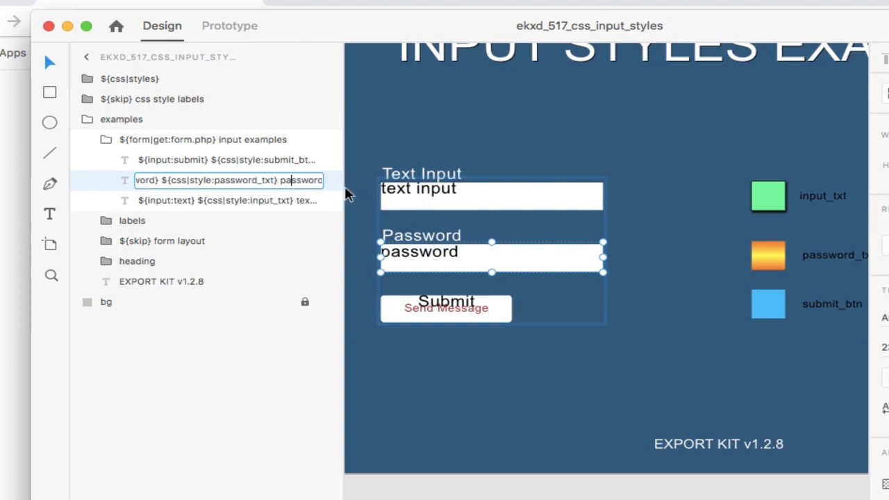
Widen the Layers panel to show full layer names and expand the ${css|styles} folder
{"action": "left_click_drag", "start_coordinate": [343, 191], "coordinate": [464, 198]}
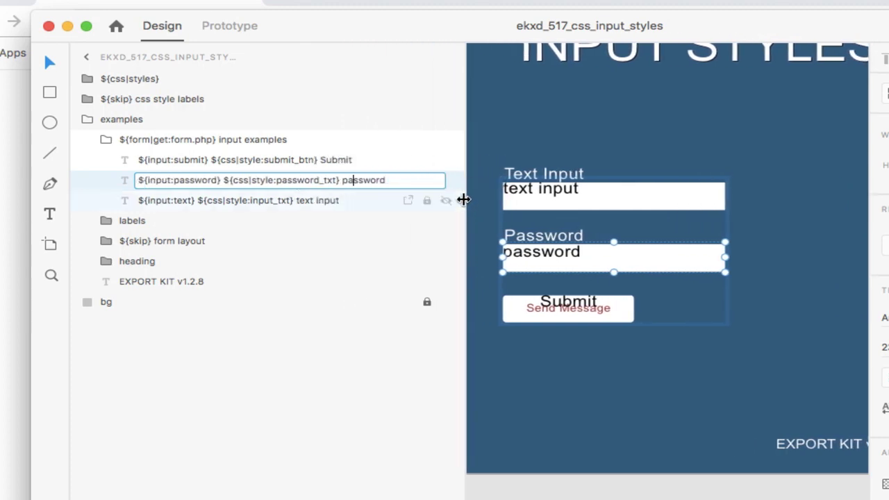
{"action": "left_click", "coordinate": [250, 225]}
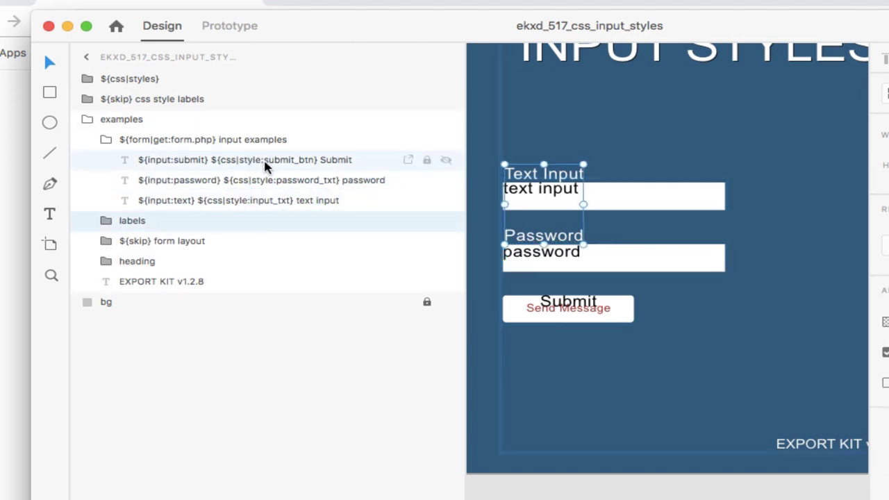
{"action": "left_click", "coordinate": [296, 166]}
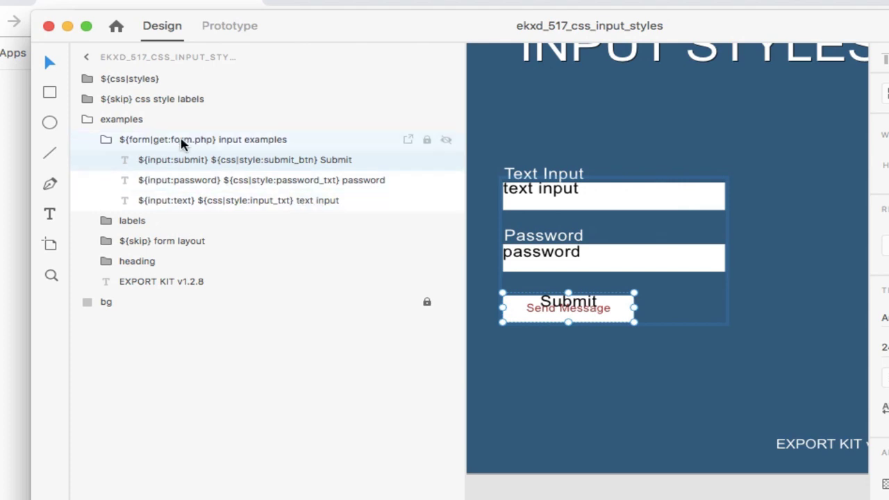
{"action": "left_click", "coordinate": [87, 79]}
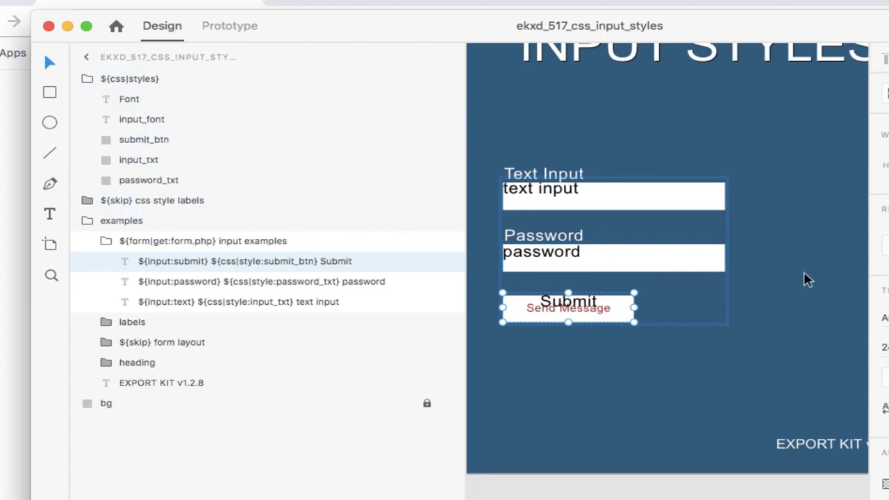
Pan the canvas to the style swatches and select the css style labels group
{"action": "scroll", "coordinate": [805, 278], "scroll_direction": "right", "scroll_amount": 10}
{"action": "scroll", "coordinate": [805, 278], "scroll_direction": "right", "scroll_amount": 5}
{"action": "scroll", "coordinate": [804, 277], "scroll_direction": "left", "scroll_amount": 1}
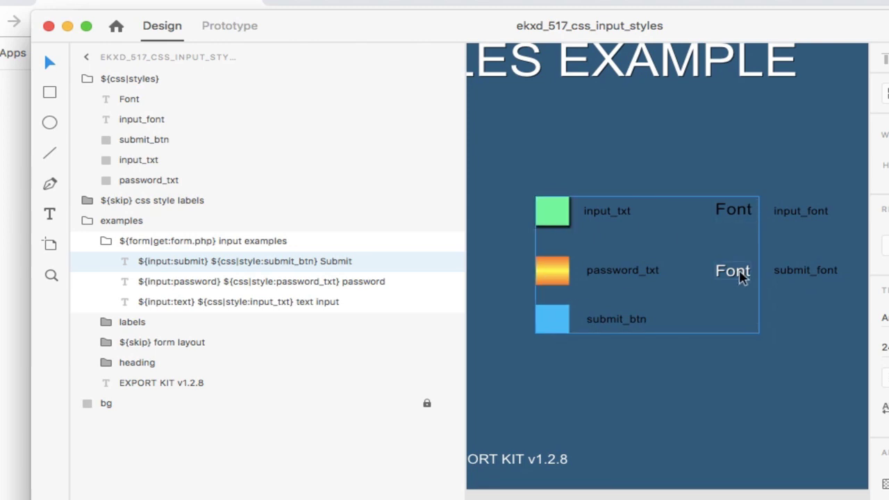
{"action": "left_click", "coordinate": [614, 214]}
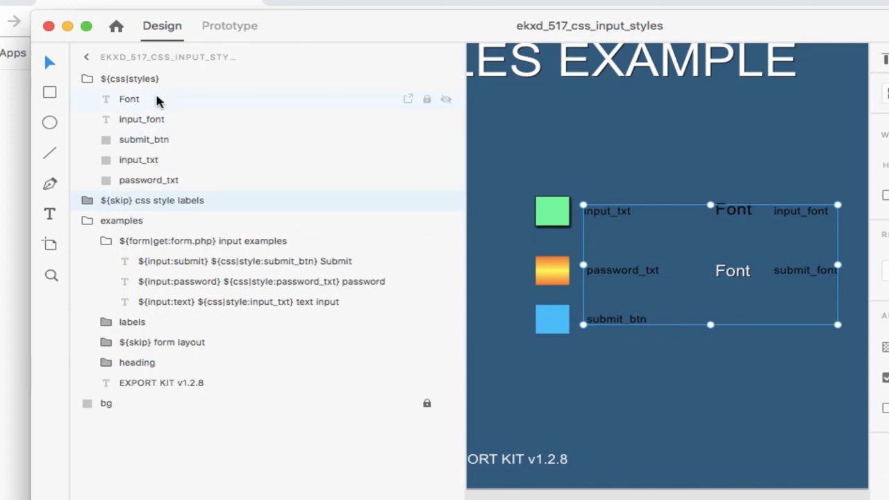
Select the Font, input_font, submit_btn, input_txt and password_txt style layers in turn
{"action": "left_click", "coordinate": [132, 128]}
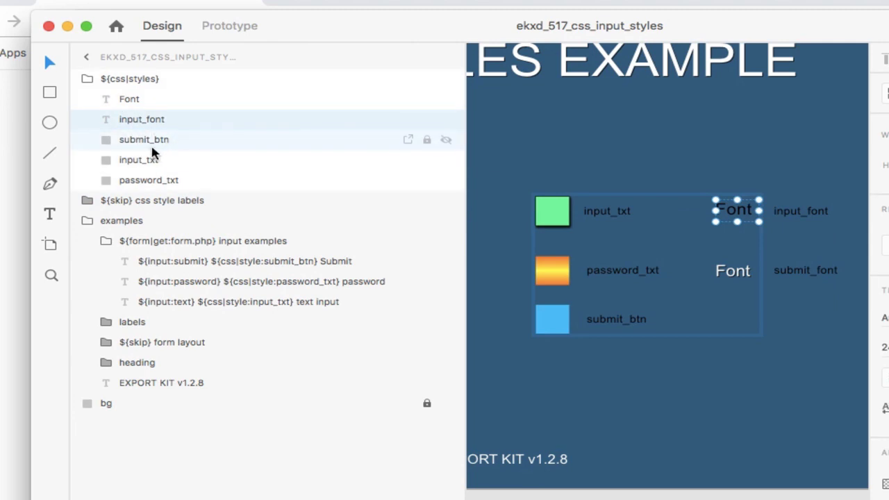
{"action": "left_click", "coordinate": [149, 143]}
{"action": "left_click", "coordinate": [143, 167]}
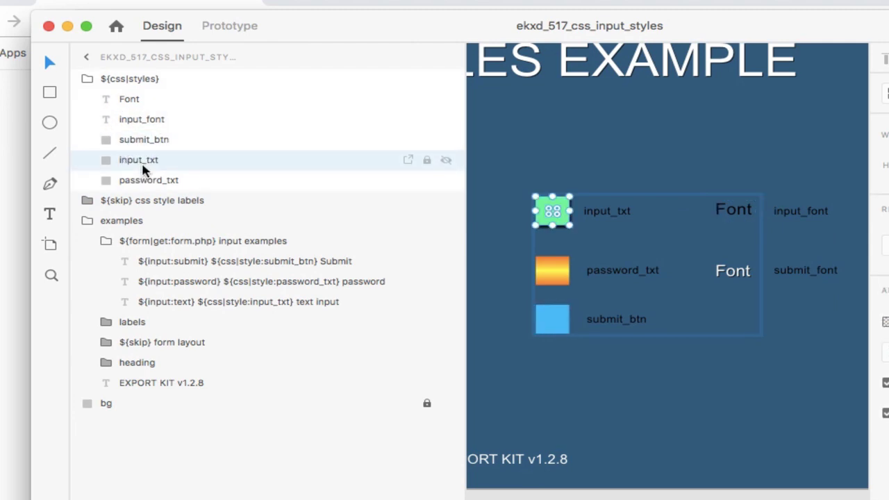
{"action": "left_click", "coordinate": [145, 184]}
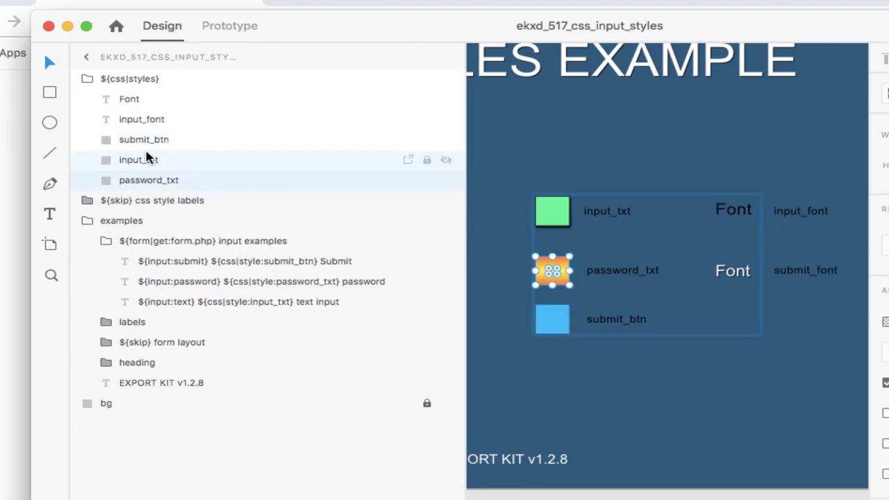
{"action": "left_click", "coordinate": [139, 100]}
{"action": "left_click", "coordinate": [146, 128]}
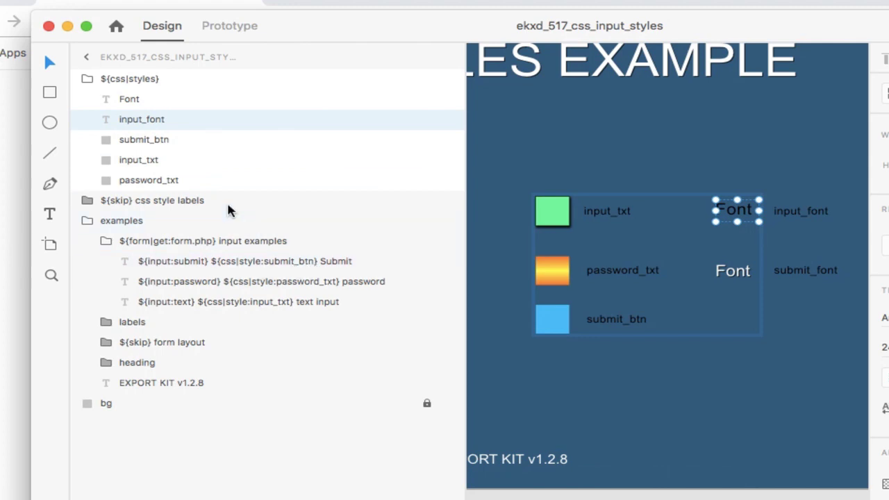
{"action": "left_click", "coordinate": [153, 144]}
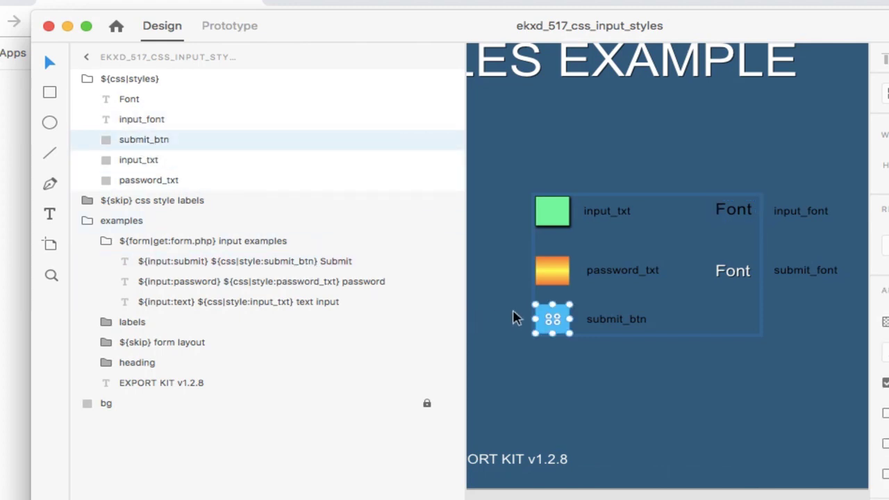
Compare the password and text input layers with their password_txt and input_txt styles
{"action": "left_click", "coordinate": [267, 292]}
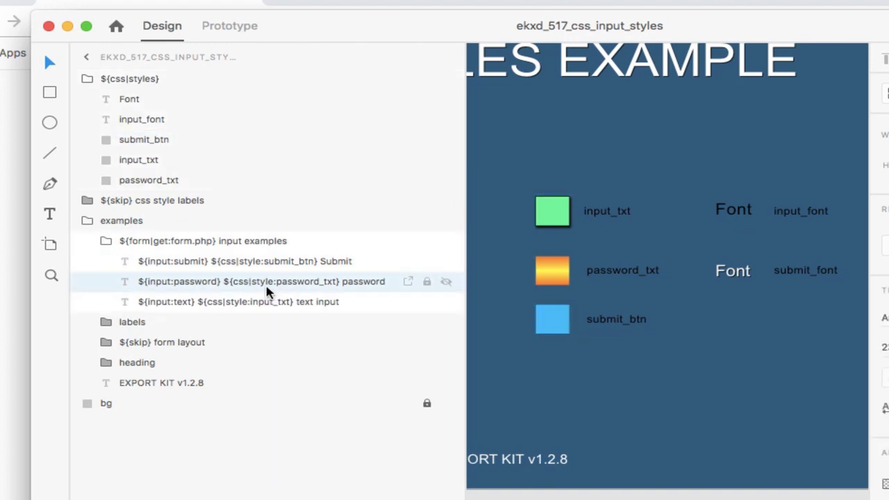
{"action": "left_click", "coordinate": [277, 285]}
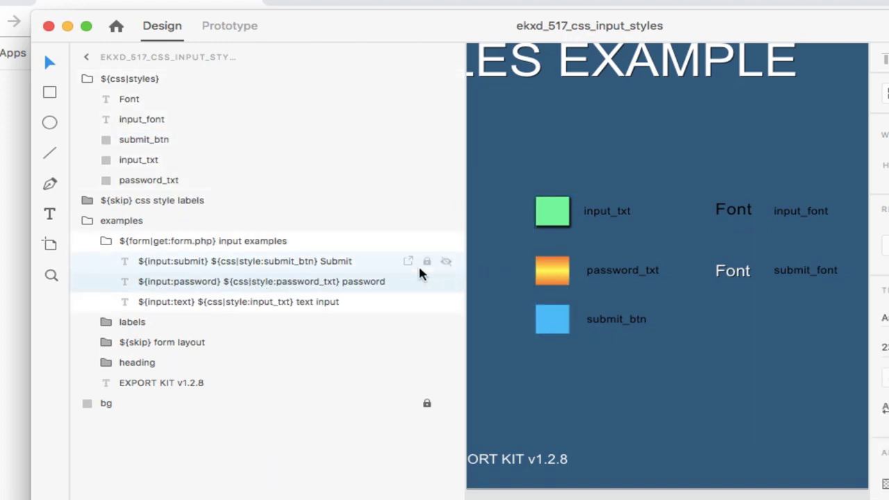
{"action": "left_click", "coordinate": [151, 179]}
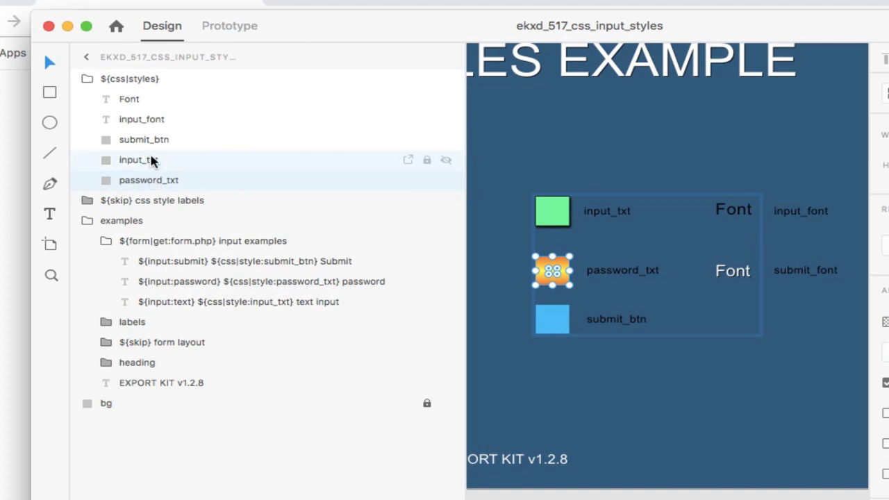
{"action": "left_click", "coordinate": [151, 161]}
{"action": "left_click", "coordinate": [270, 310]}
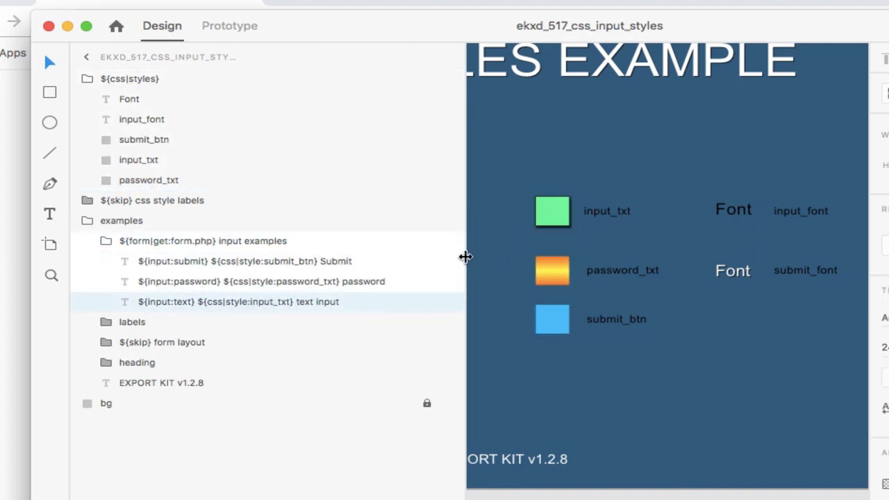
Narrow the layer list and rename the ${css|styles} group to 'styles'
{"action": "left_click_drag", "start_coordinate": [465, 257], "coordinate": [299, 239]}
{"action": "scroll", "coordinate": [463, 274], "scroll_direction": "down", "scroll_amount": 3}
{"action": "scroll", "coordinate": [464, 273], "scroll_direction": "left", "scroll_amount": 2}
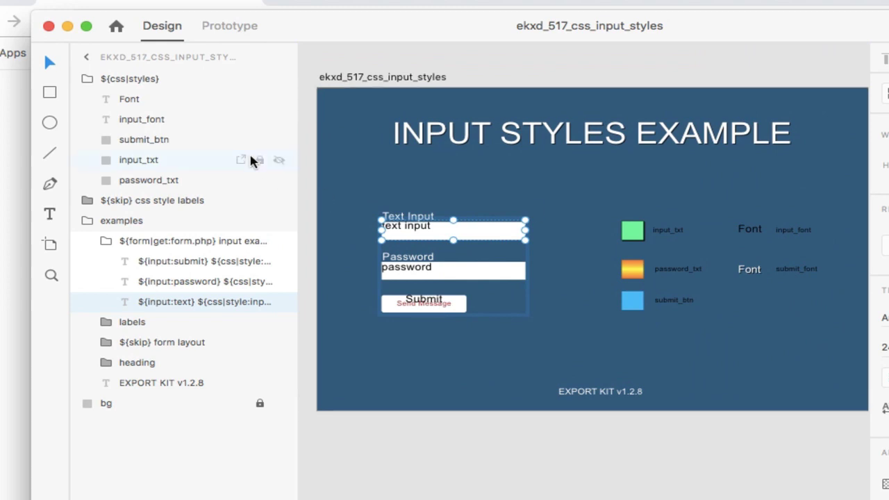
{"action": "left_click", "coordinate": [130, 78]}
{"action": "double_click", "coordinate": [126, 78]}
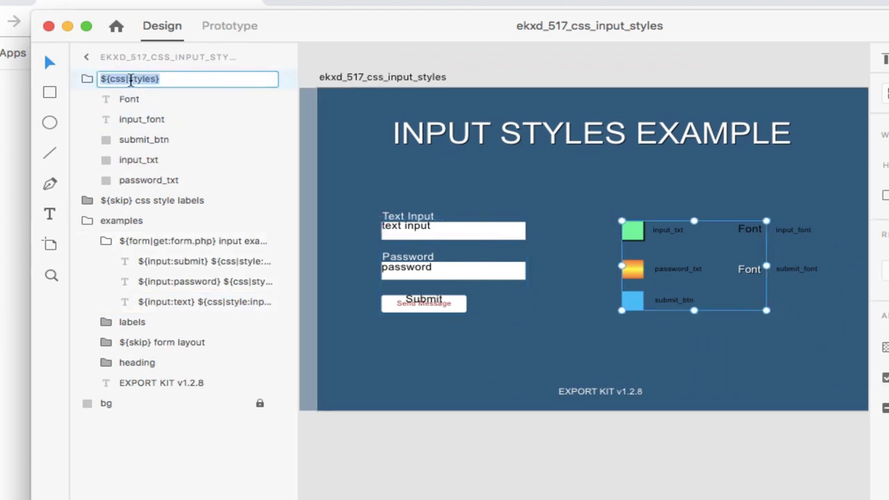
{"action": "left_click", "coordinate": [157, 78]}
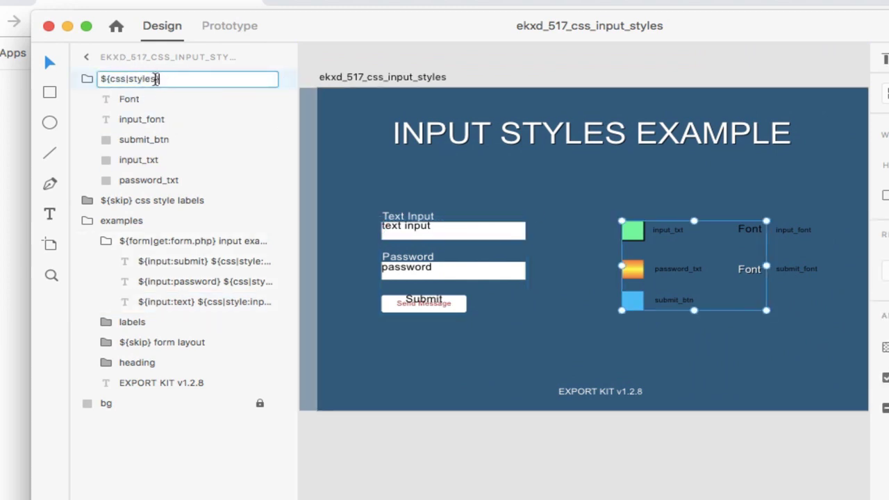
{"action": "left_click_drag", "start_coordinate": [160, 80], "coordinate": [57, 77]}
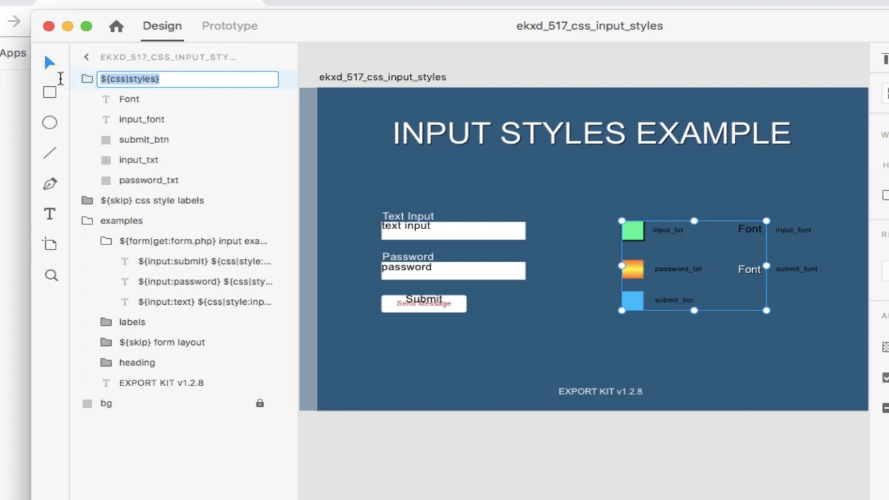
{"action": "type", "text": "styles"}
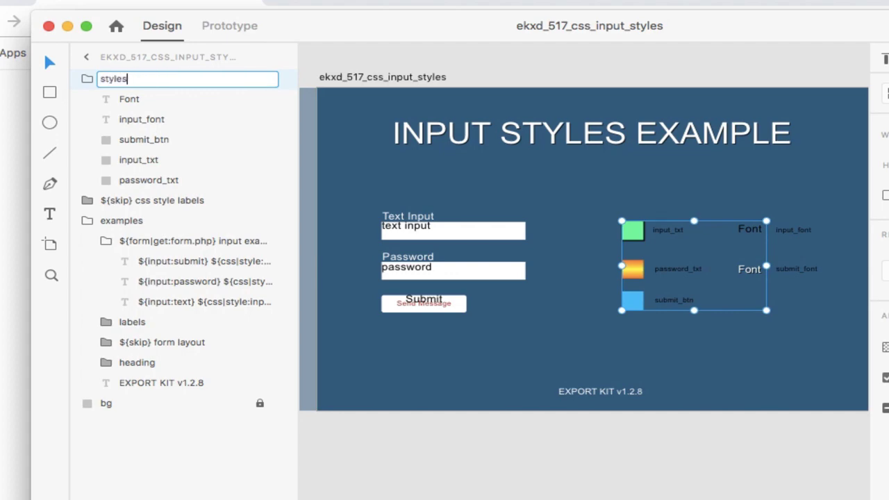
{"action": "key", "text": "Return"}
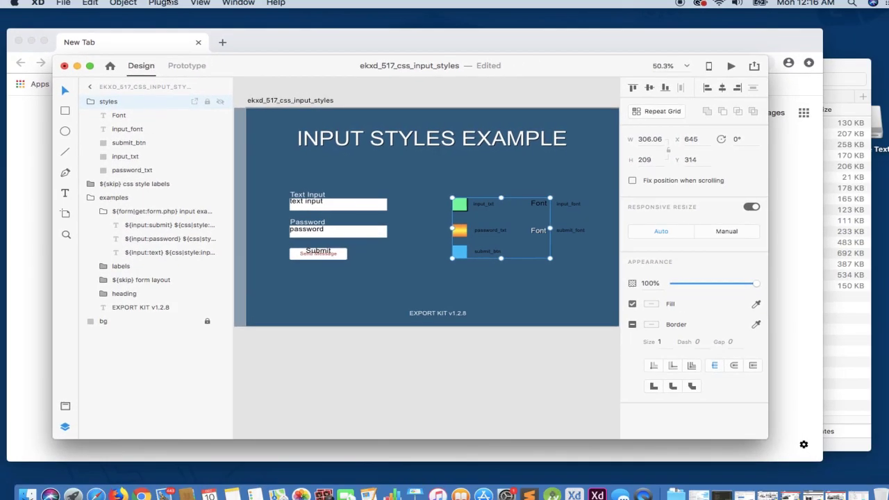
Export the design with Export Now > HTML5 into the templates folder
{"action": "left_click", "coordinate": [161, 5]}
{"action": "mouse_move", "coordinate": [185, 21]}
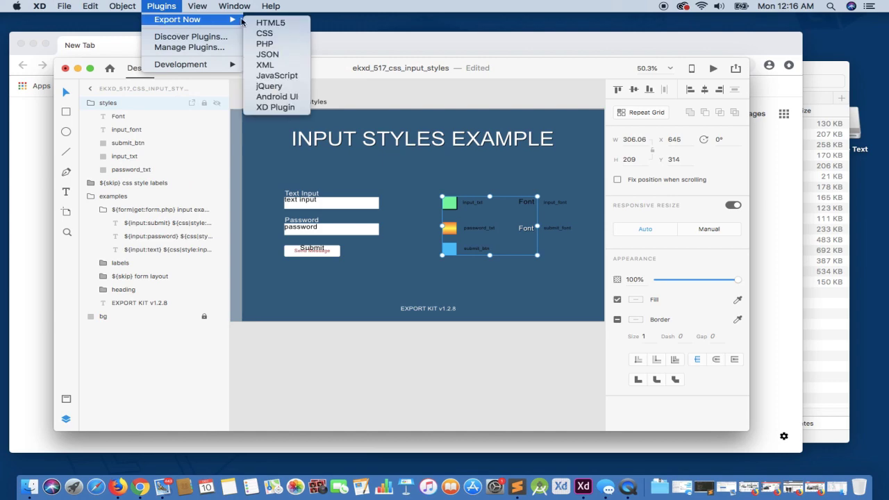
{"action": "left_click", "coordinate": [272, 25]}
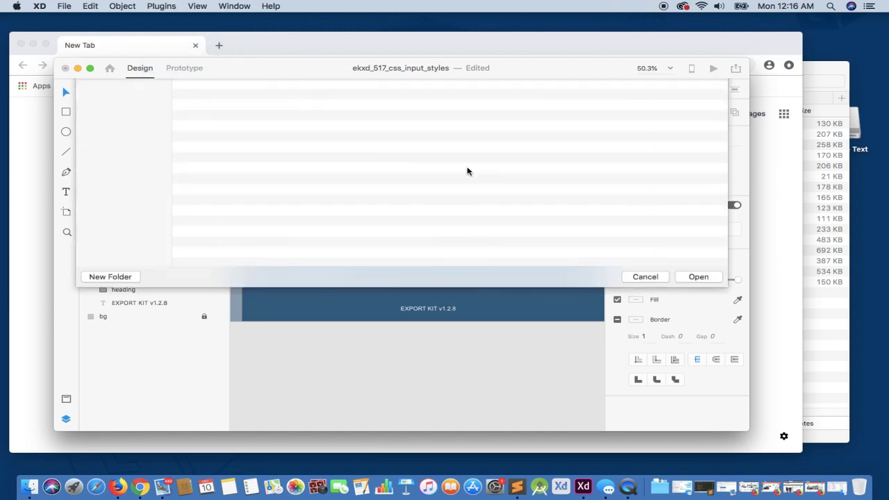
{"action": "left_click", "coordinate": [702, 343]}
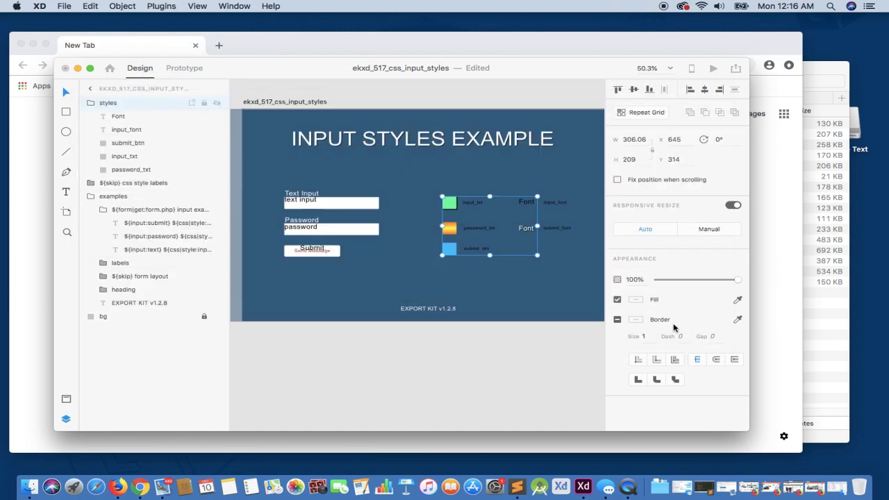
{"action": "left_click", "coordinate": [824, 375]}
Open the exported ekxd_517_css_input_styles.html in Chrome and try its Text Input and Password fields
{"action": "left_click", "coordinate": [499, 123]}
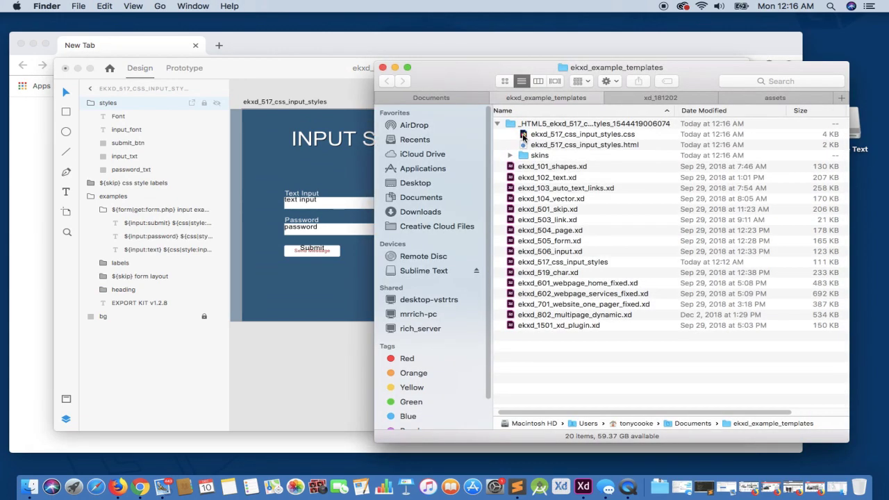
{"action": "left_click_drag", "start_coordinate": [544, 147], "coordinate": [47, 182]}
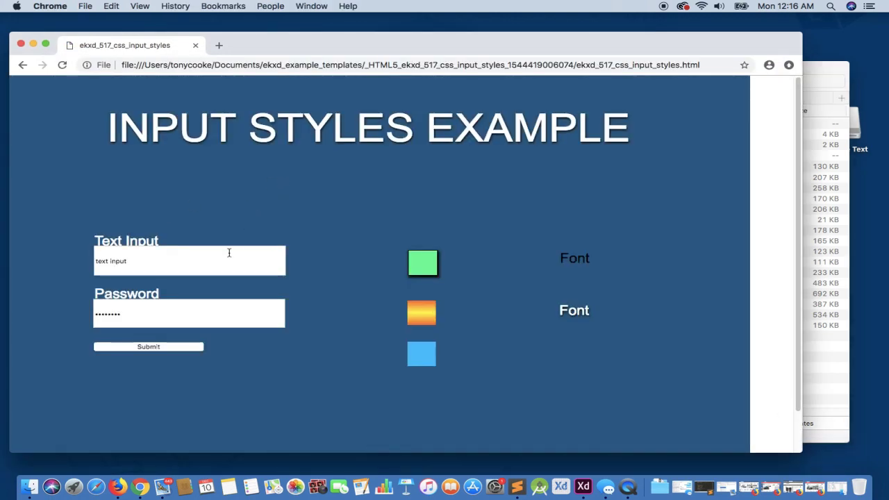
{"action": "left_click", "coordinate": [187, 261]}
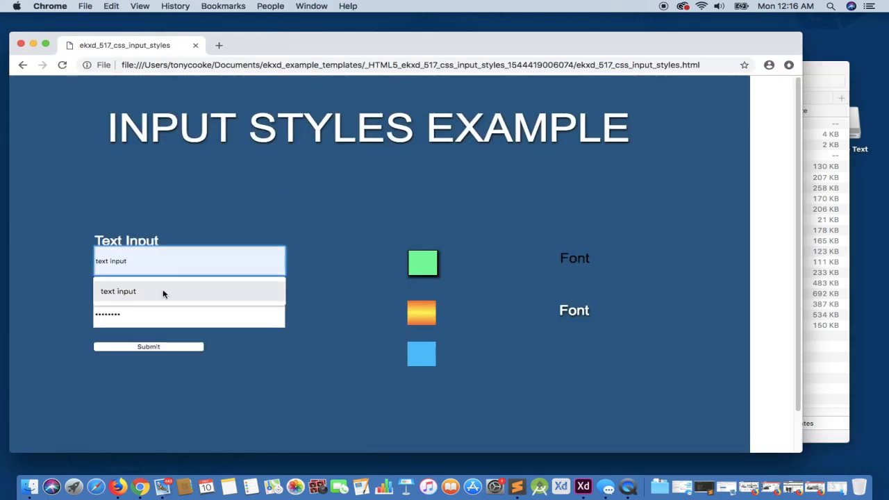
{"action": "left_click", "coordinate": [145, 321]}
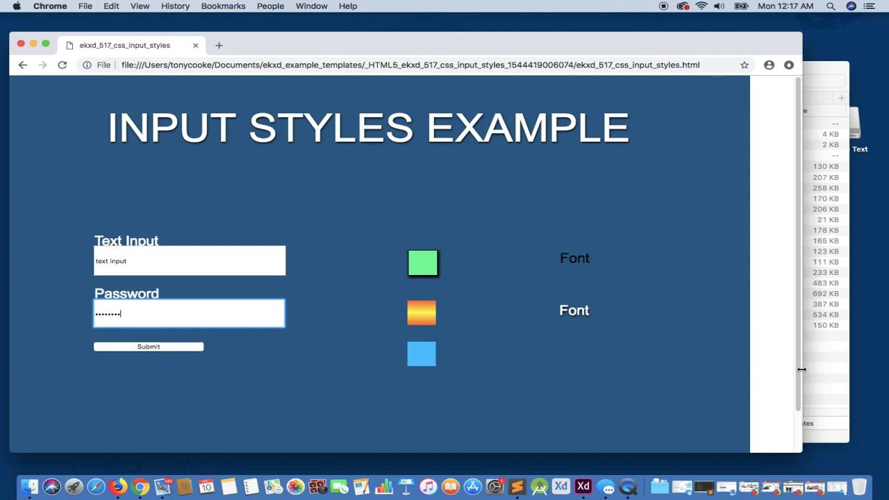
{"action": "left_click", "coordinate": [820, 379]}
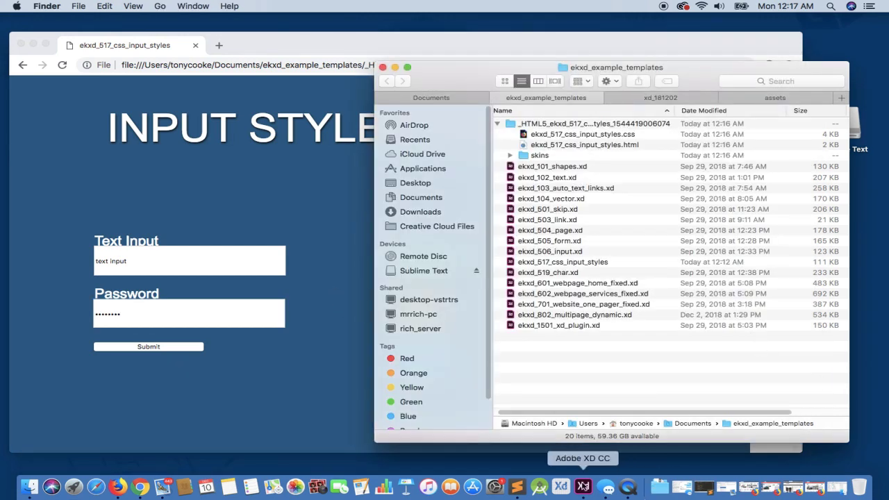
Back in XD, undo the rename so the group is ${css|styles} again
{"action": "scroll", "coordinate": [608, 366], "scroll_direction": "left", "scroll_amount": 1}
{"action": "left_click", "coordinate": [593, 495]}
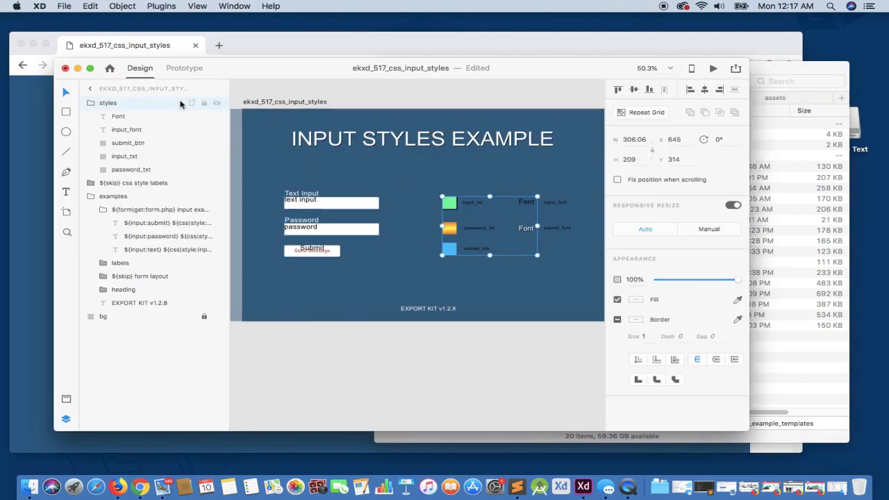
{"action": "key", "text": "super+z"}
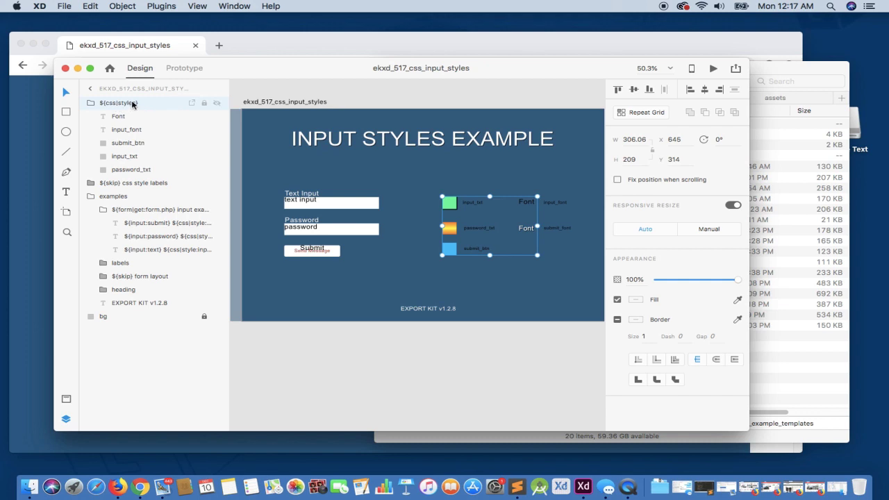
Start a new Export Now > HTML5 export of the design
{"action": "left_click", "coordinate": [161, 5]}
{"action": "mouse_move", "coordinate": [197, 7]}
{"action": "mouse_move", "coordinate": [161, 6]}
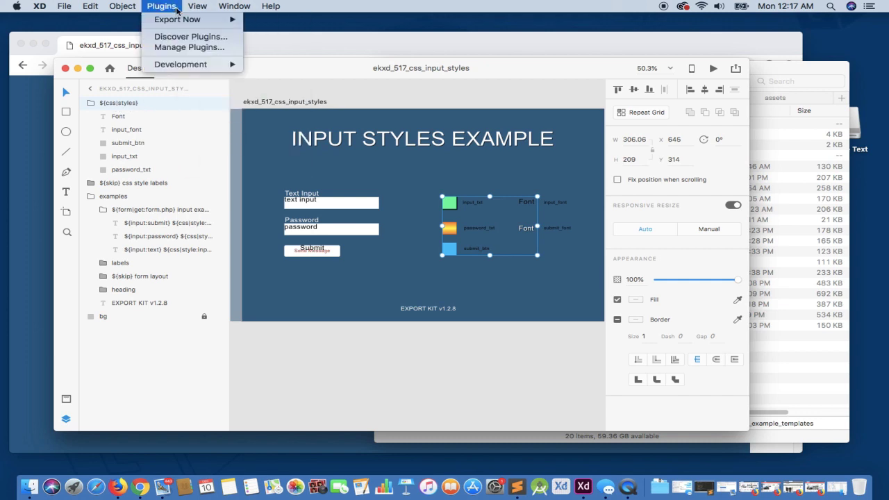
{"action": "mouse_move", "coordinate": [175, 20]}
{"action": "left_click", "coordinate": [268, 23]}
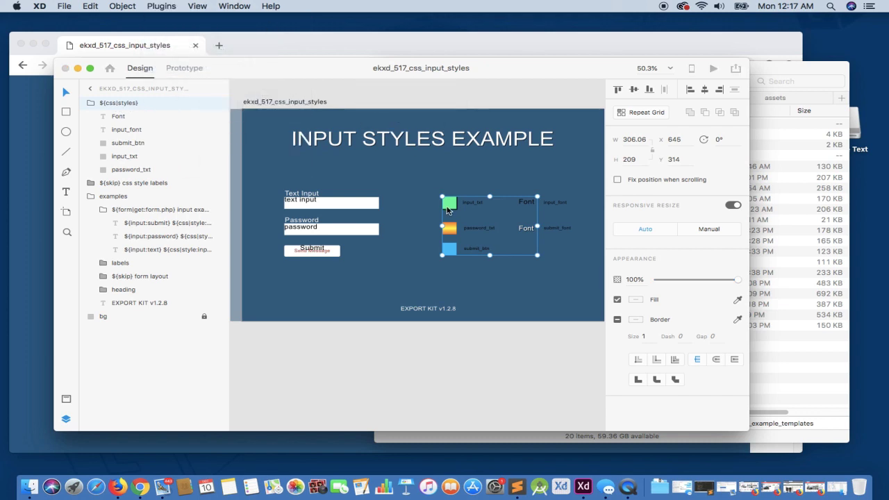
Export to the templates folder and open the second _HTML5 folder's html page in Chrome
{"action": "left_click", "coordinate": [687, 347]}
{"action": "left_click", "coordinate": [768, 410]}
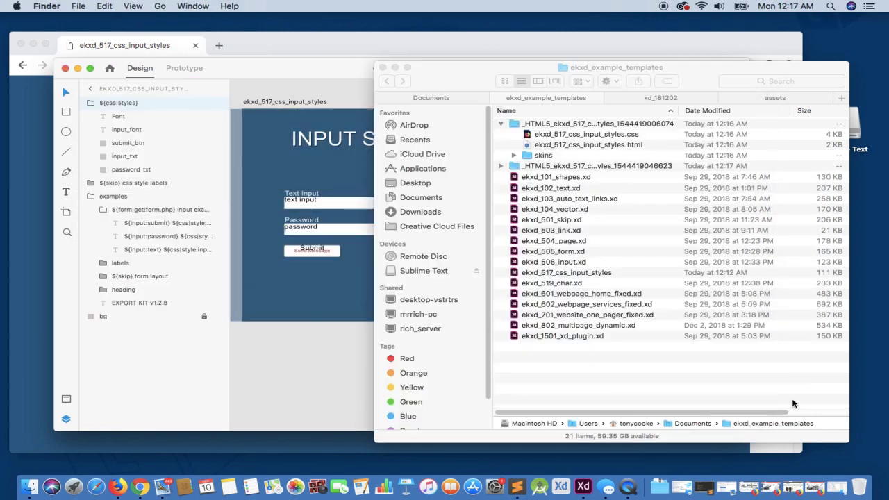
{"action": "left_click", "coordinate": [501, 124]}
{"action": "left_click", "coordinate": [500, 134]}
{"action": "left_click", "coordinate": [541, 157]}
{"action": "left_click", "coordinate": [566, 158]}
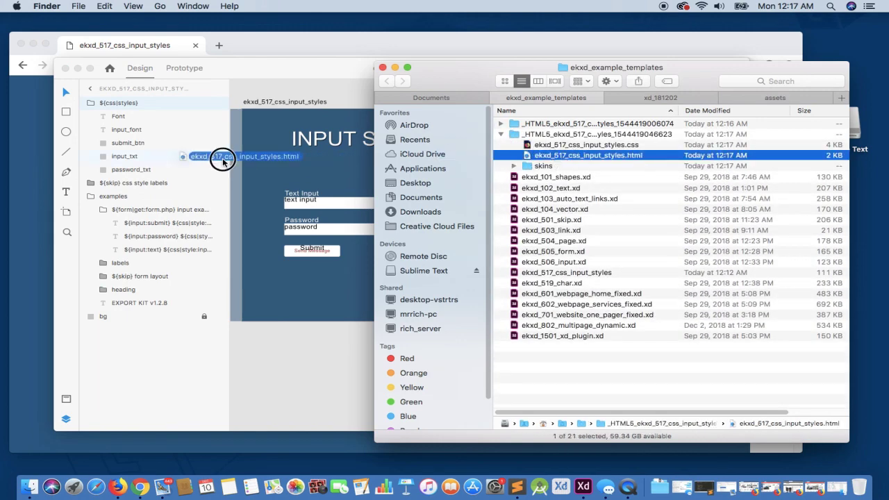
{"action": "left_click_drag", "start_coordinate": [222, 161], "coordinate": [40, 171]}
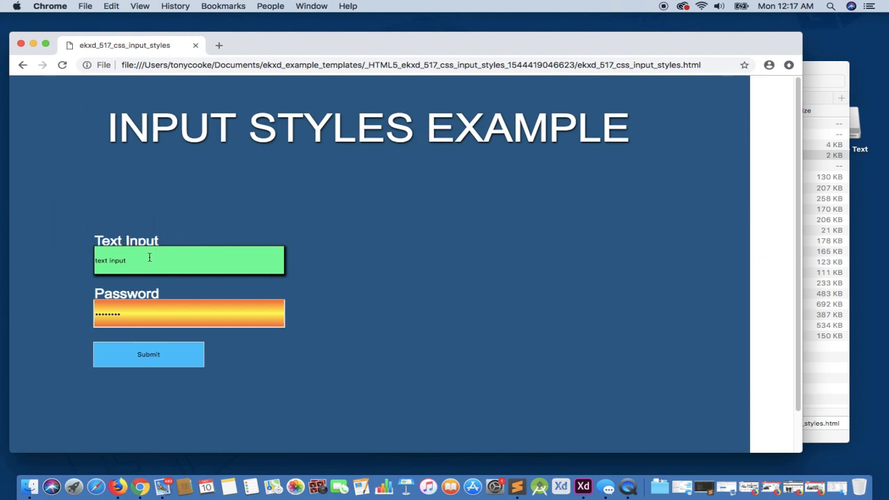
Compare the unstyled and styled page versions and test the green text and password fields
{"action": "left_click", "coordinate": [23, 65]}
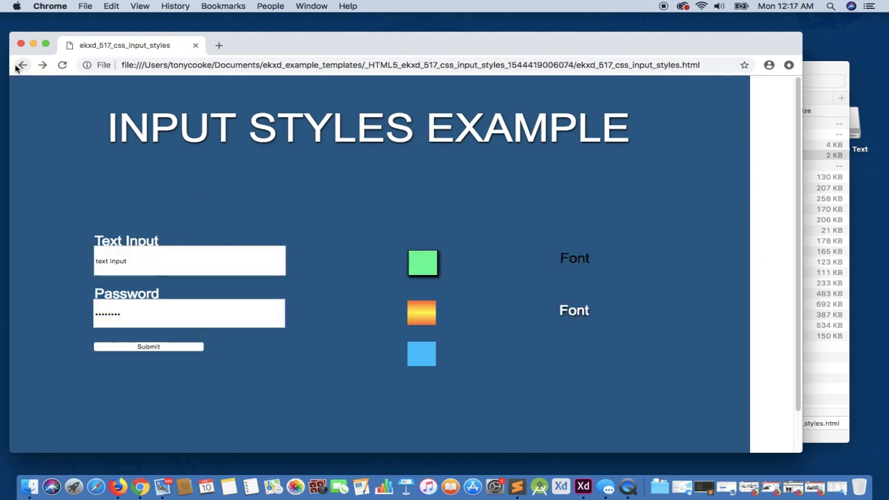
{"action": "left_click", "coordinate": [43, 65]}
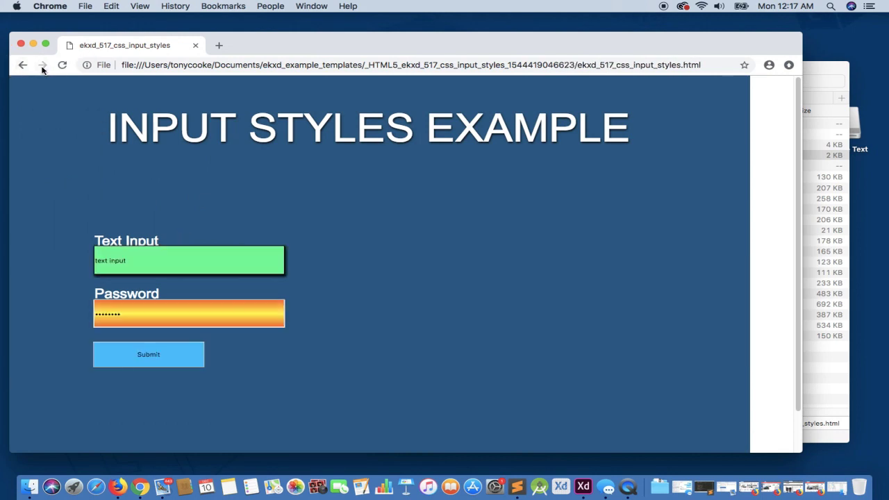
{"action": "left_click", "coordinate": [147, 262]}
{"action": "right_click", "coordinate": [141, 317]}
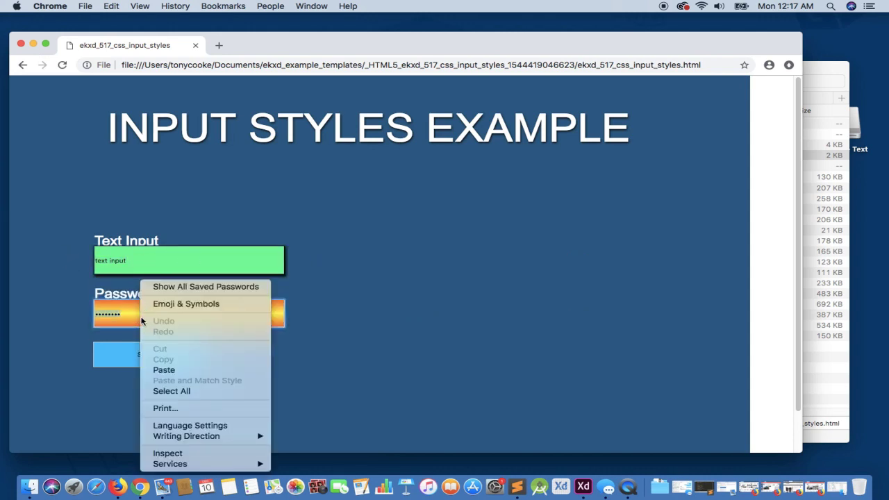
{"action": "left_click", "coordinate": [123, 311]}
{"action": "double_click", "coordinate": [141, 314]}
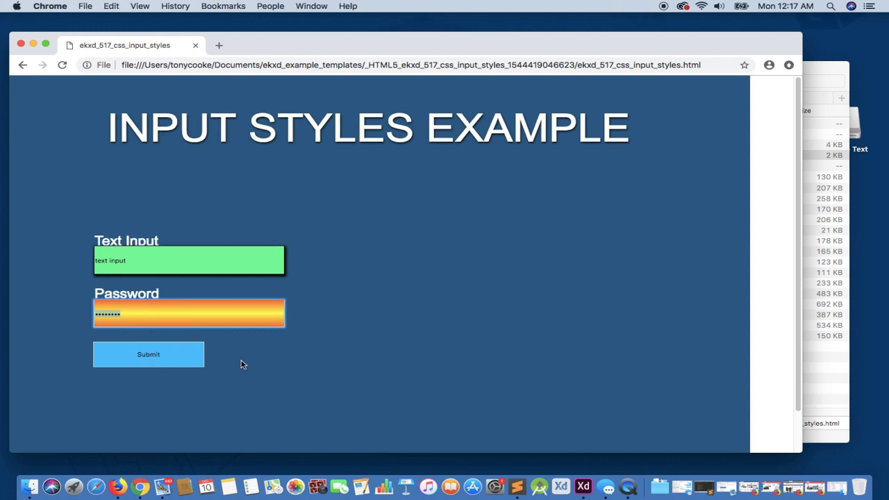
{"action": "left_click", "coordinate": [233, 317]}
Focus the Text Input field, dismiss the autofill suggestions, and return to Adobe XD
{"action": "left_click", "coordinate": [174, 261]}
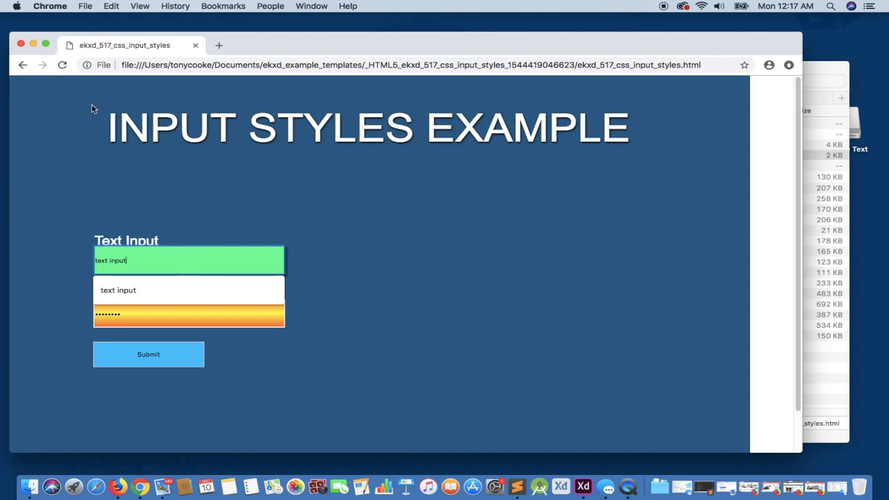
{"action": "left_click", "coordinate": [303, 226]}
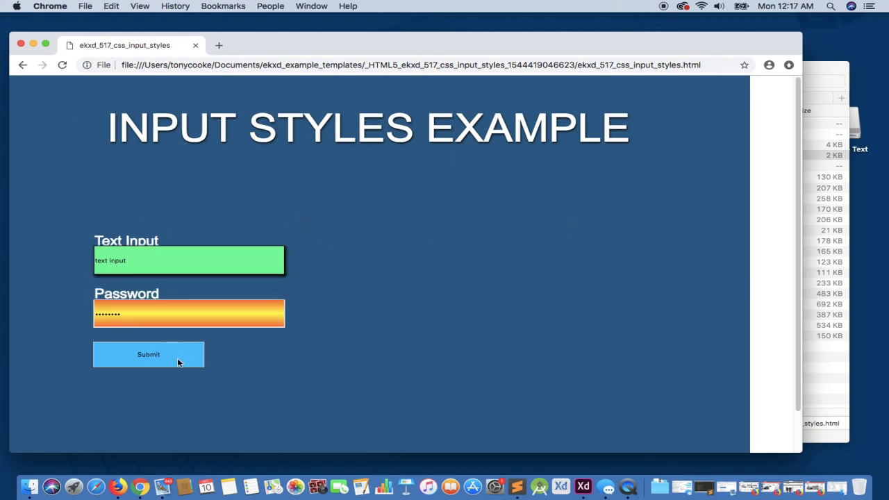
{"action": "left_click", "coordinate": [582, 486]}
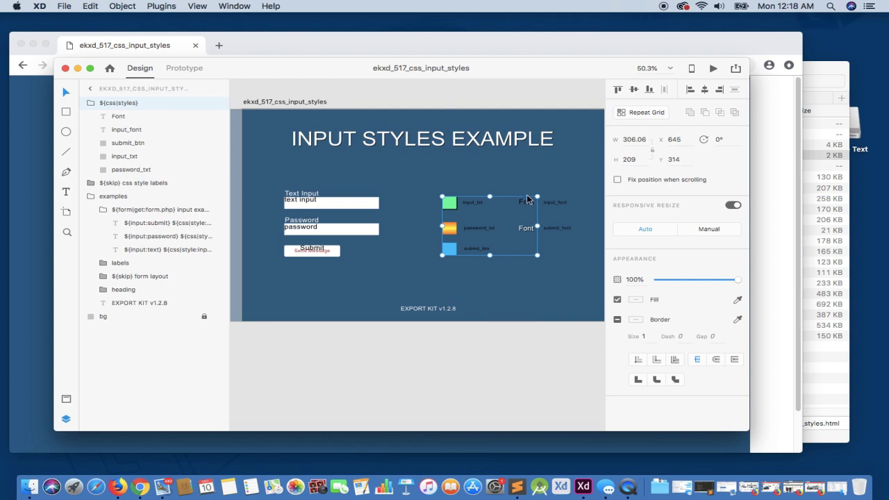
Widen the layer list and add input_font after input_txt in the text input layer's CSS tag
{"action": "scroll", "coordinate": [555, 204], "scroll_direction": "up", "scroll_amount": 3}
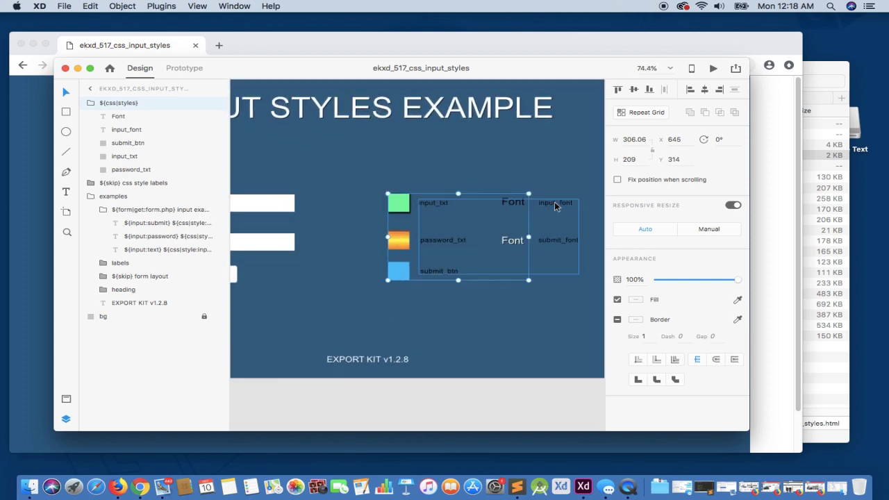
{"action": "scroll", "coordinate": [555, 204], "scroll_direction": "up", "scroll_amount": 2}
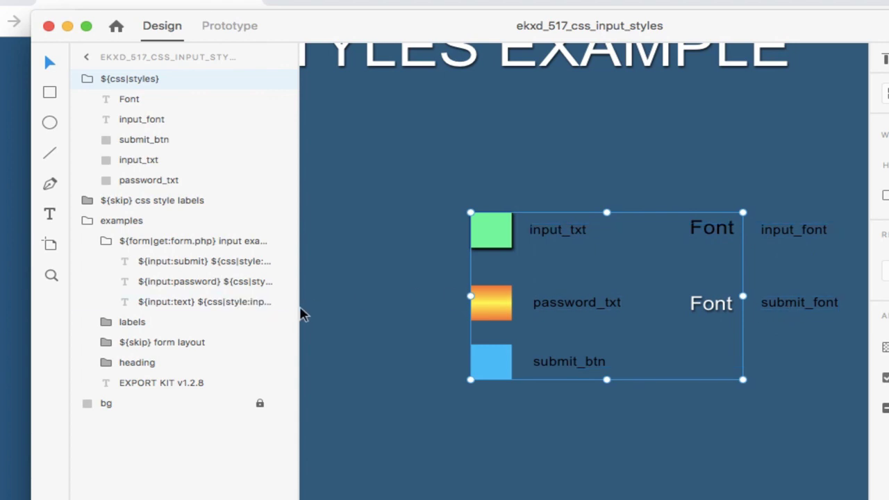
{"action": "left_click_drag", "start_coordinate": [298, 312], "coordinate": [495, 318]}
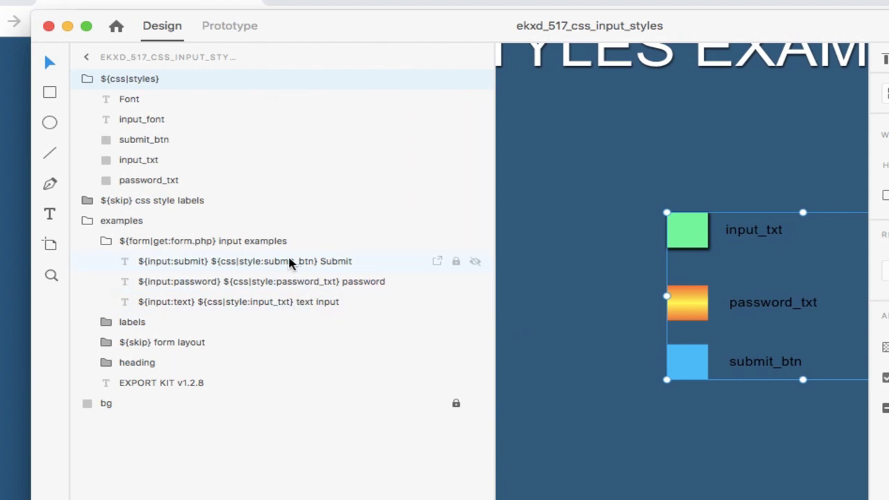
{"action": "double_click", "coordinate": [284, 304]}
{"action": "left_click", "coordinate": [288, 302]}
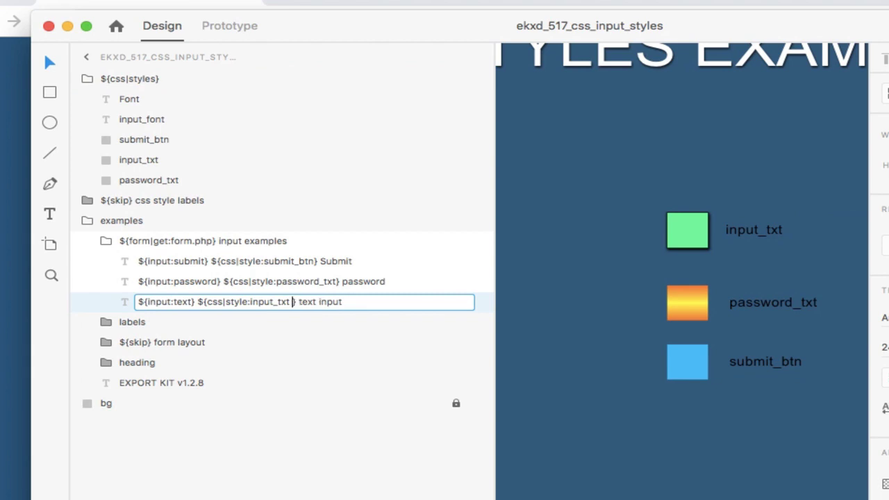
{"action": "type", "text": "input"}
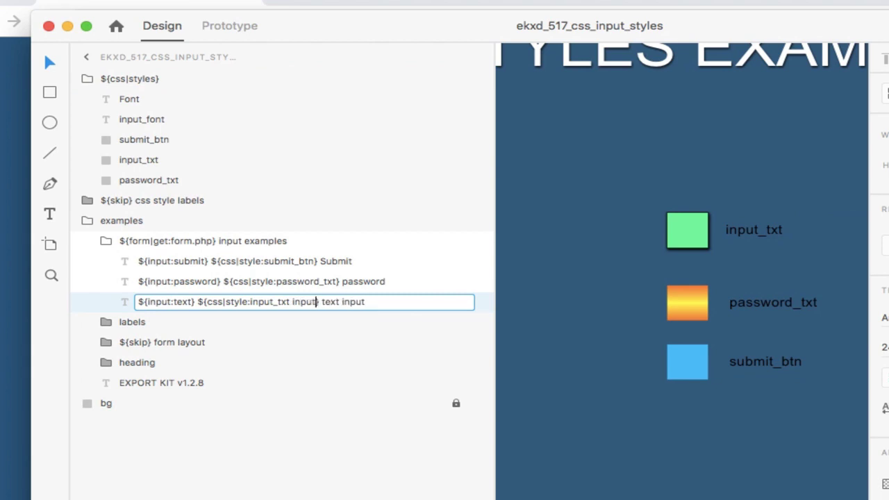
{"action": "type", "text": "_font"}
{"action": "key", "text": "Return"}
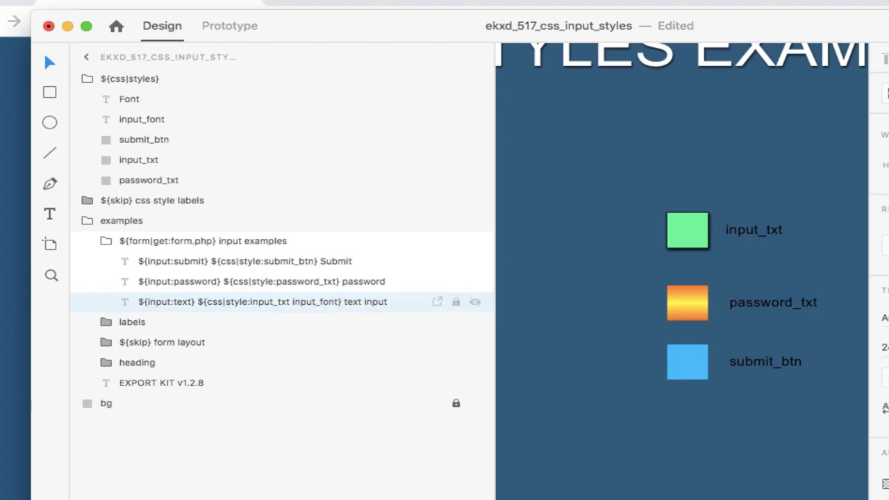
Change the password layer's tag to ${css|style:password_txt input_font}
{"action": "left_click", "coordinate": [322, 282]}
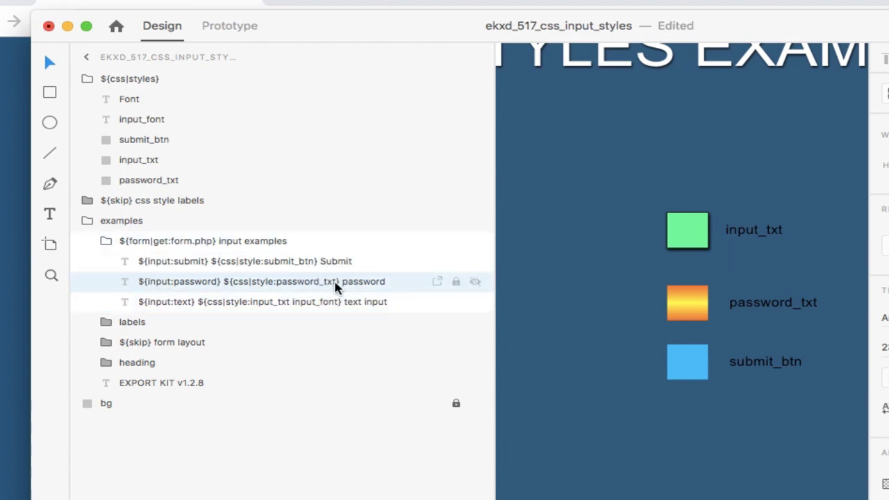
{"action": "double_click", "coordinate": [336, 282]}
{"action": "left_click", "coordinate": [337, 282]}
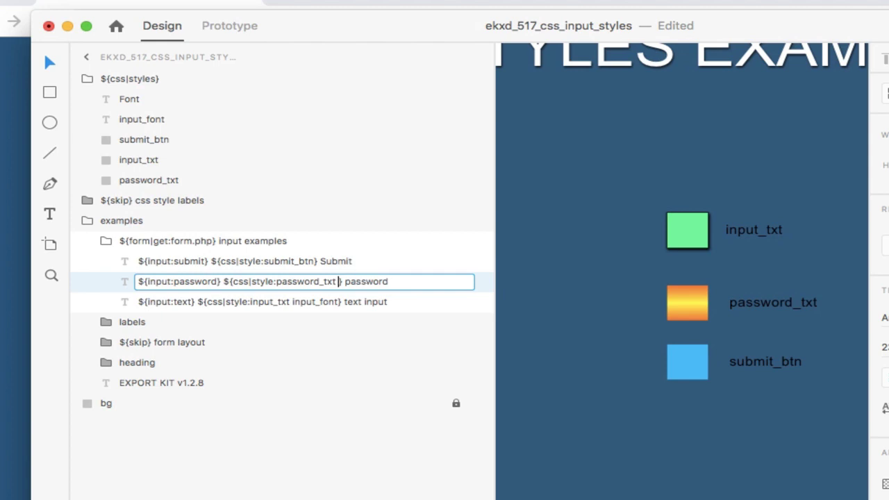
{"action": "type", "text": "input_font"}
{"action": "key", "text": "Return"}
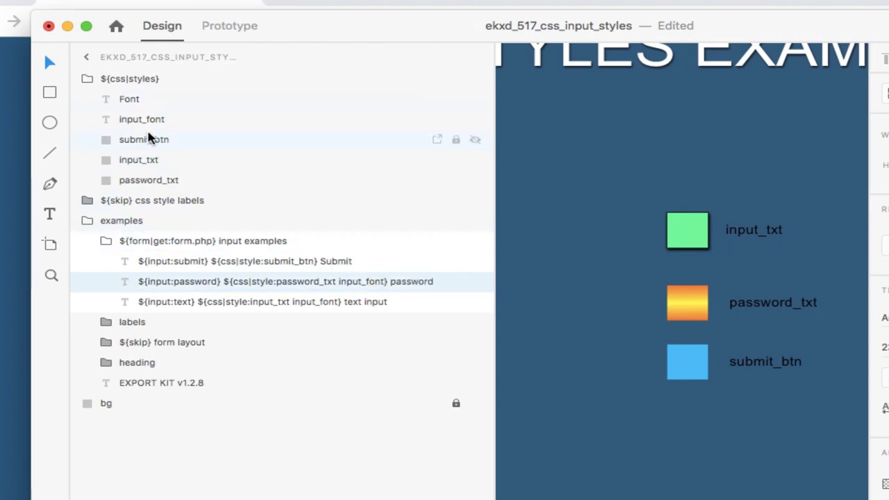
Rename the Font style layer to submit_font
{"action": "double_click", "coordinate": [129, 99]}
{"action": "type", "text": "submit+"}
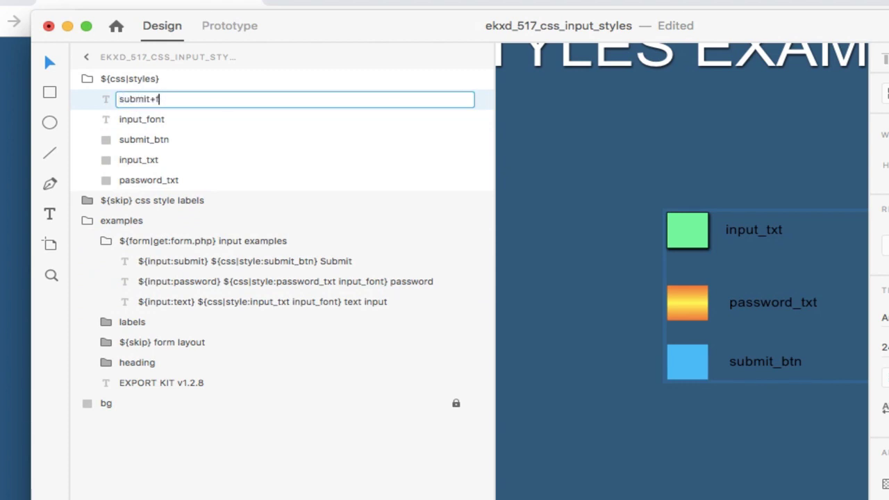
{"action": "key", "text": "BackSpace"}
{"action": "type", "text": "_font"}
{"action": "key", "text": "Return"}
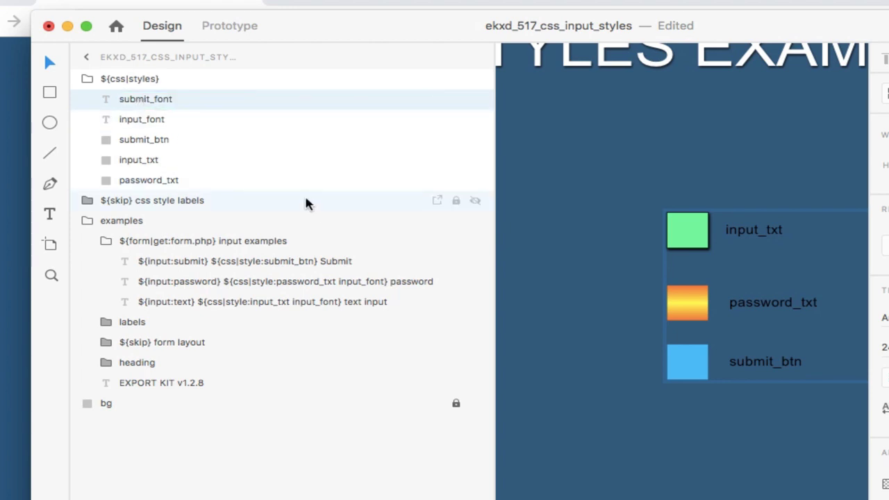
Add submit_font to the Submit layer's style tag, making it ${css|style:submit_btn submit_font}
{"action": "left_click", "coordinate": [318, 267]}
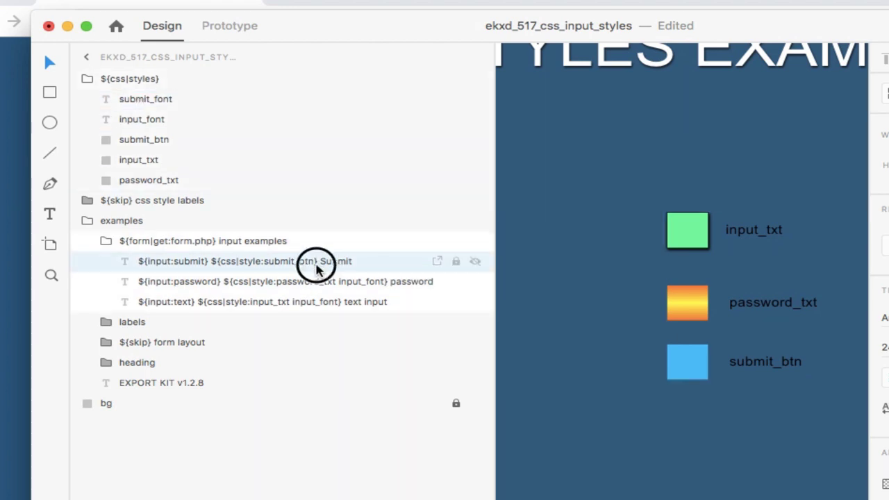
{"action": "left_click", "coordinate": [317, 267]}
{"action": "type", "text": "submit_f"}
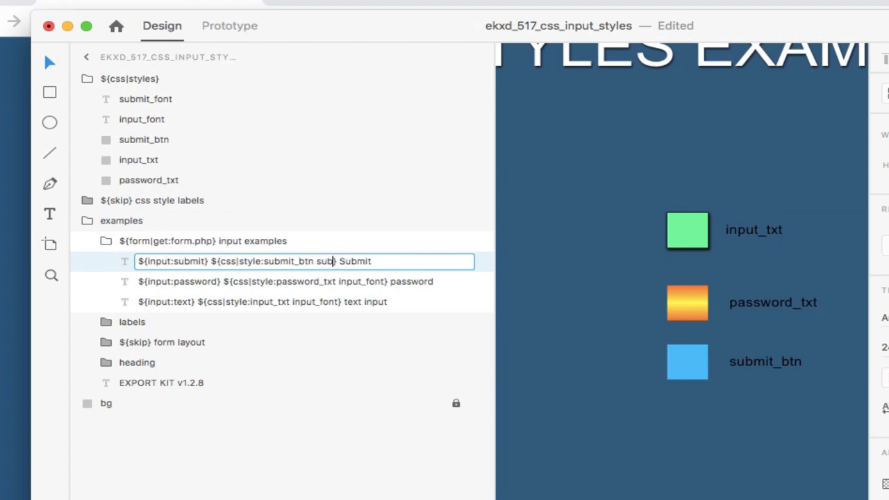
{"action": "type", "text": "ont"}
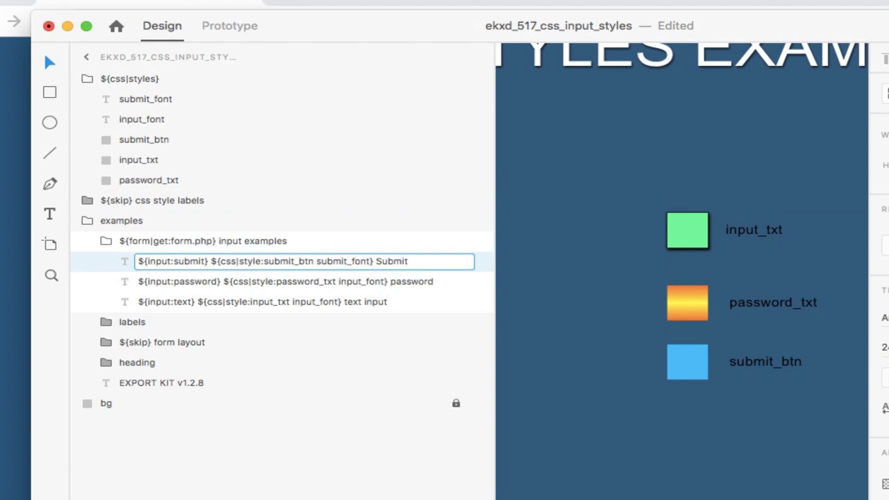
{"action": "key", "text": "Return"}
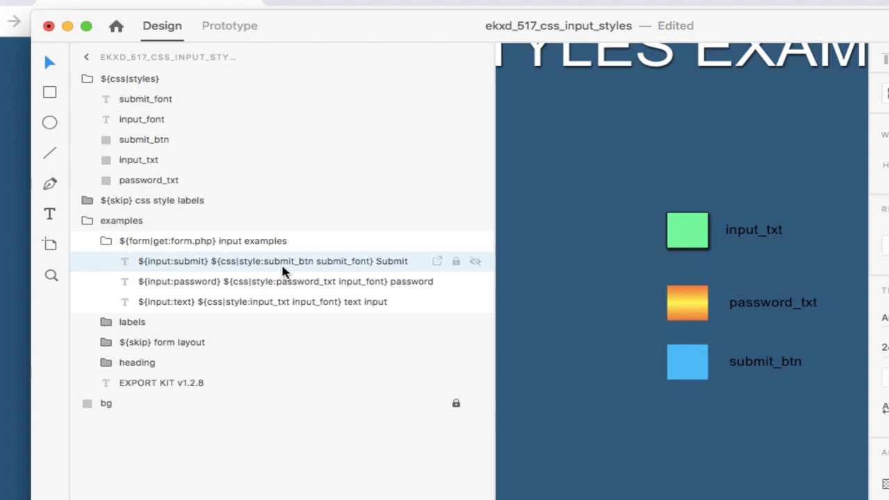
{"action": "scroll", "coordinate": [595, 335], "scroll_direction": "right", "scroll_amount": 4}
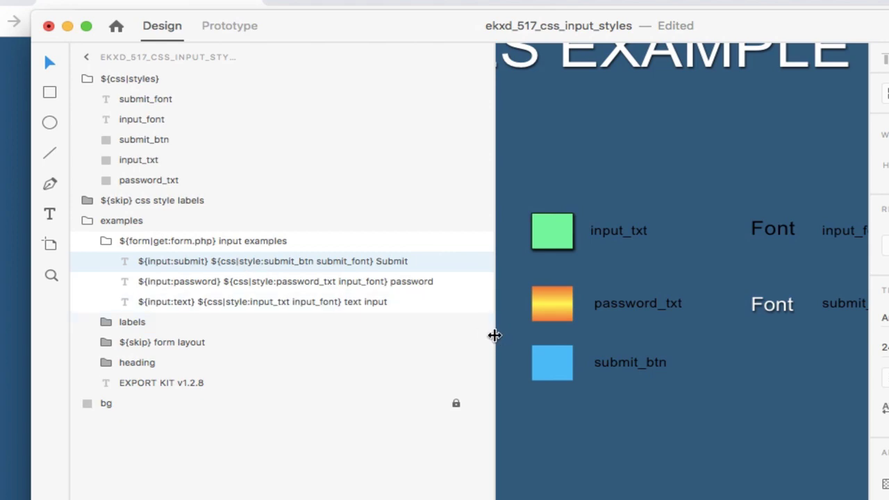
Narrow the layers panel and export via Export Kit as HTML5 to ekxd_example_templates
{"action": "left_click_drag", "start_coordinate": [494, 337], "coordinate": [301, 328]}
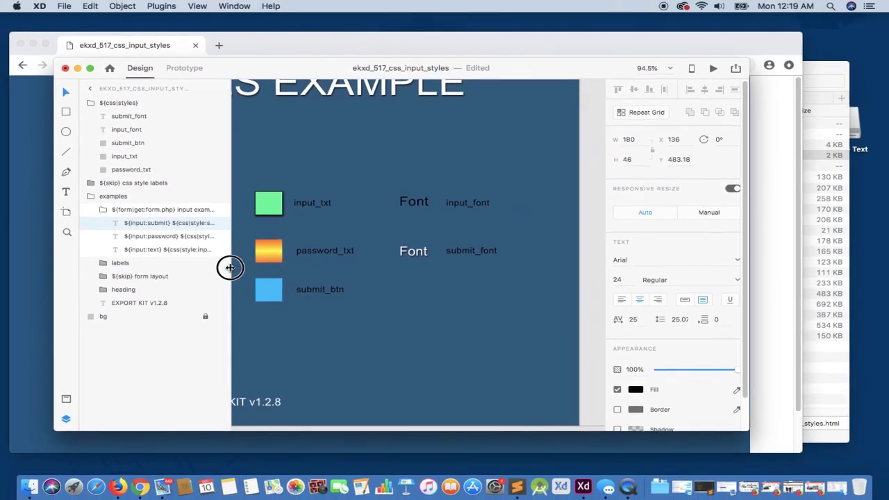
{"action": "left_click_drag", "start_coordinate": [230, 268], "coordinate": [204, 266]}
{"action": "left_click", "coordinate": [159, 6]}
{"action": "mouse_move", "coordinate": [188, 19]}
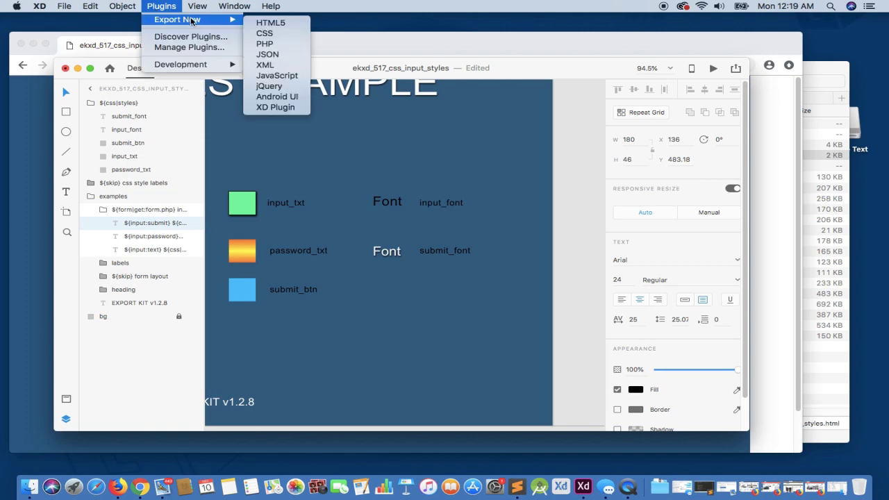
{"action": "left_click", "coordinate": [268, 22]}
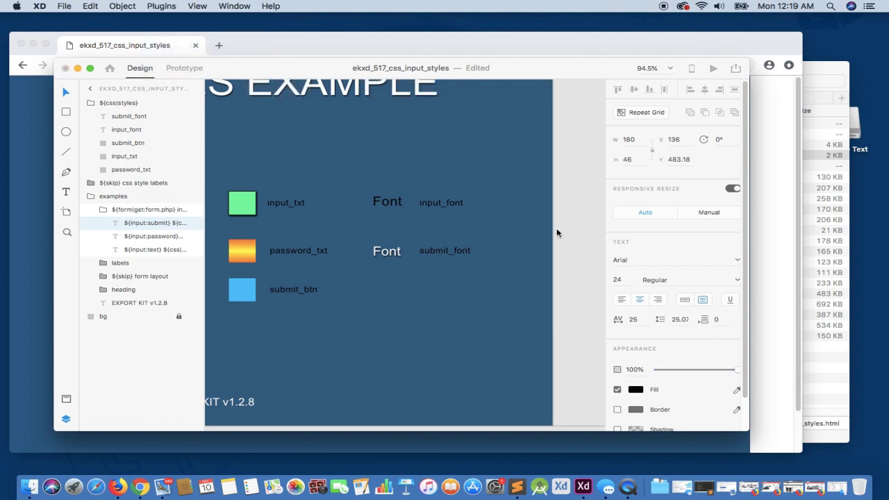
{"action": "left_click", "coordinate": [687, 345]}
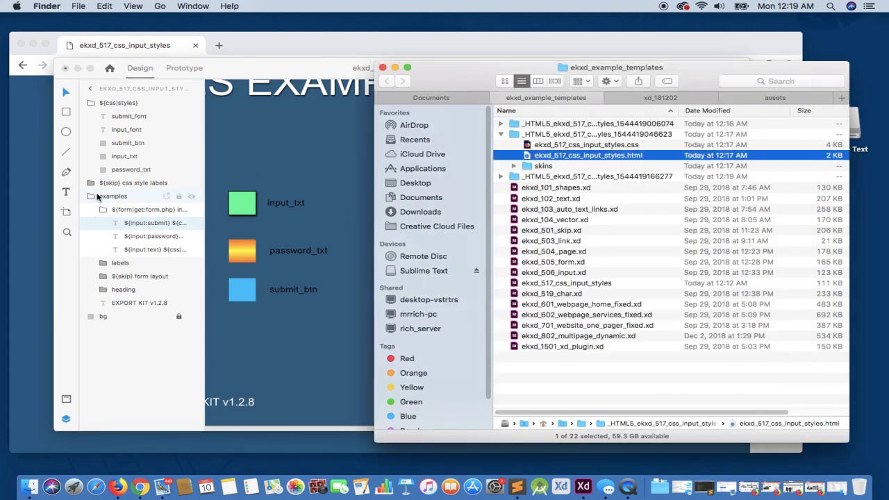
Open the newest _HTML5 folder's ekxd_517_css_input_styles.html in Chrome
{"action": "left_click", "coordinate": [501, 134]}
{"action": "left_click", "coordinate": [501, 144]}
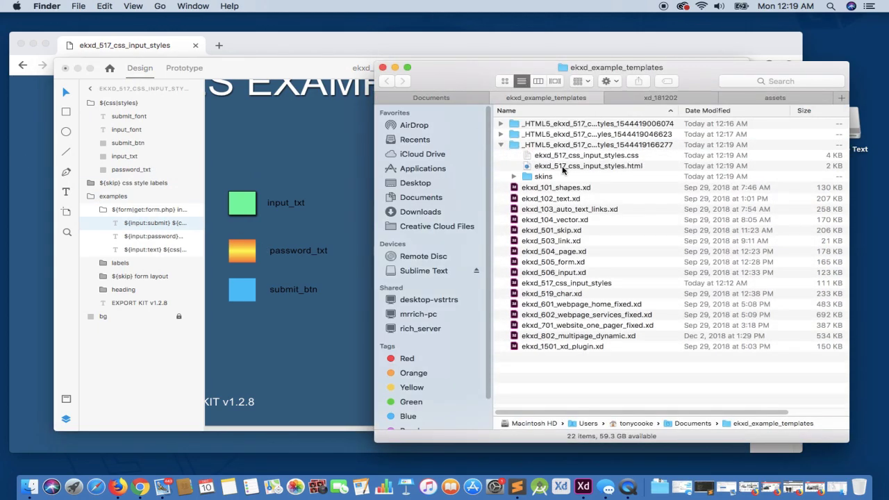
{"action": "left_click_drag", "start_coordinate": [562, 169], "coordinate": [36, 168]}
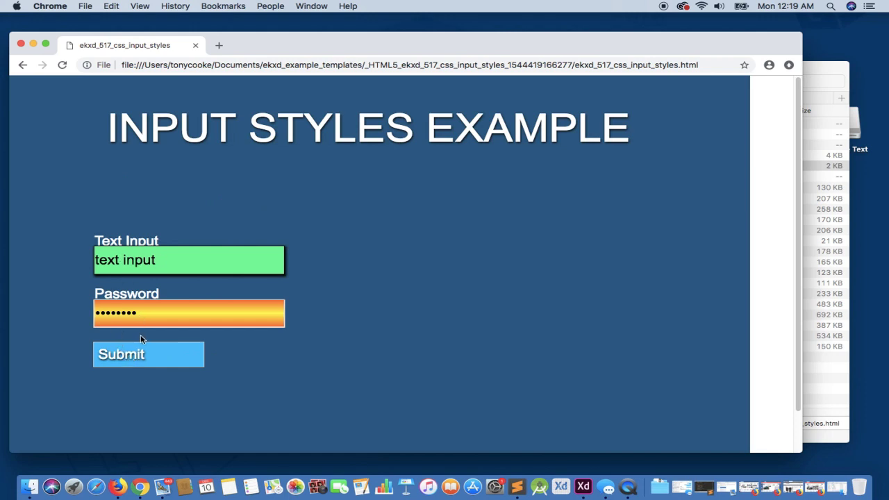
{"action": "left_click", "coordinate": [22, 65]}
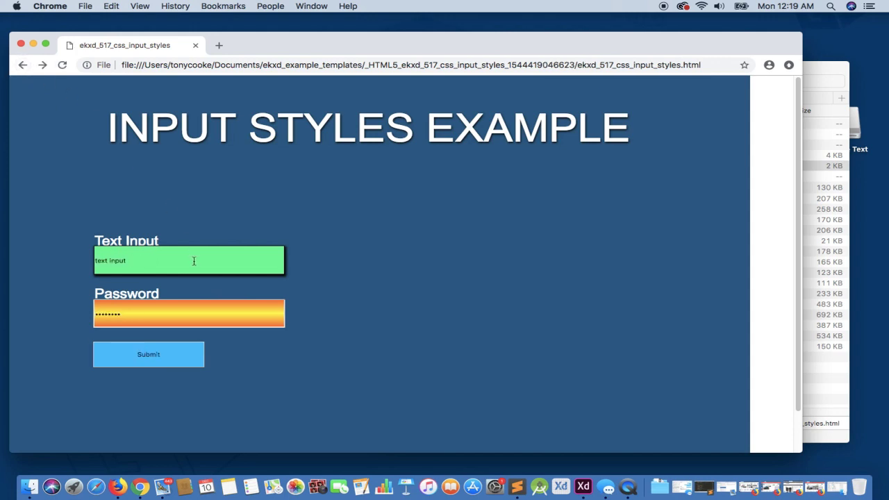
{"action": "left_click", "coordinate": [43, 65]}
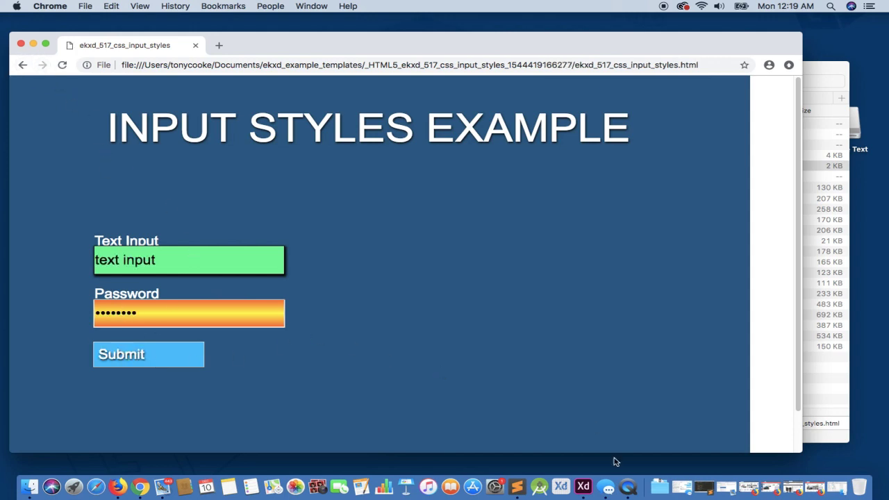
Center-align the submit_font Font text on the artboard
{"action": "left_click", "coordinate": [577, 477]}
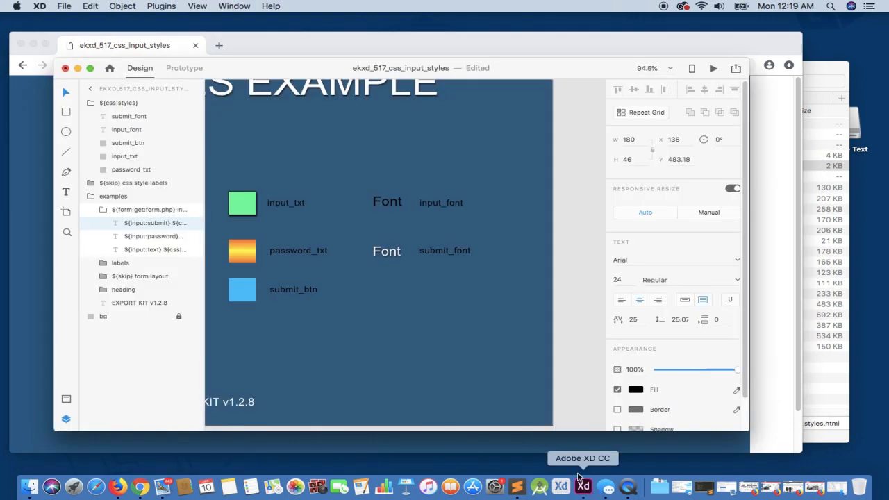
{"action": "double_click", "coordinate": [397, 254]}
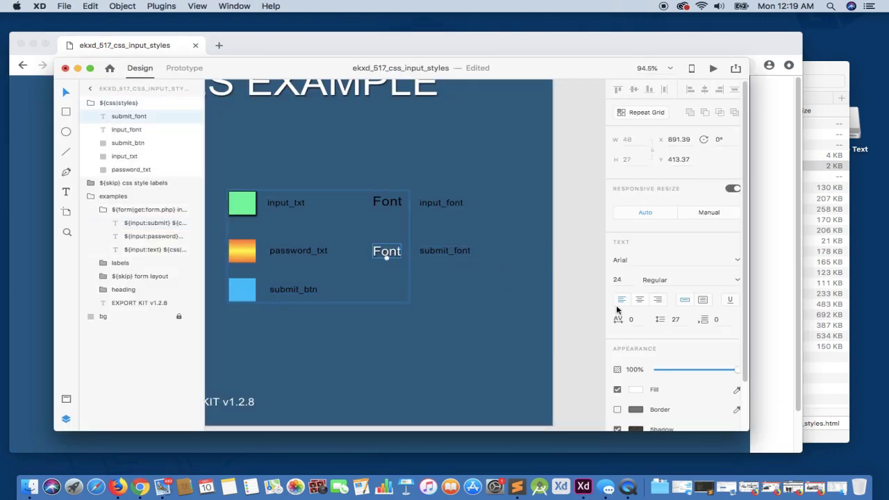
{"action": "left_click", "coordinate": [640, 299]}
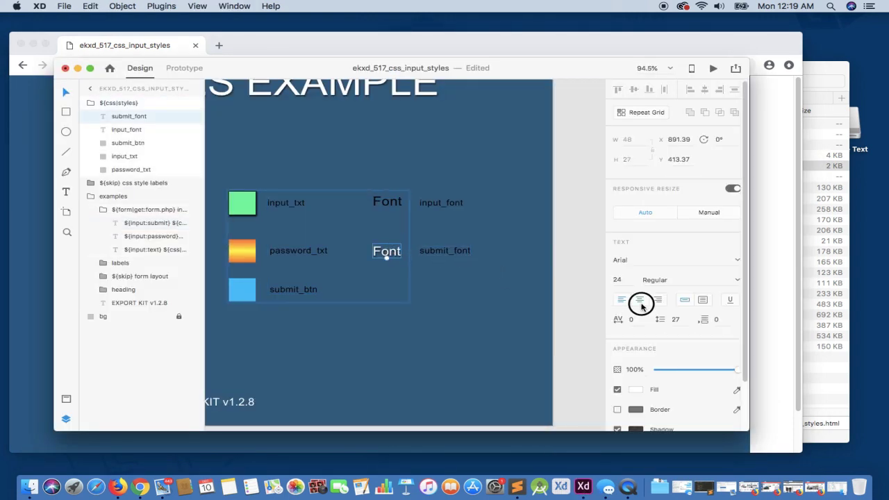
{"action": "left_click", "coordinate": [363, 145]}
Export the design again as HTML5 into ekxd_example_templates
{"action": "left_click", "coordinate": [177, 5]}
{"action": "mouse_move", "coordinate": [189, 19]}
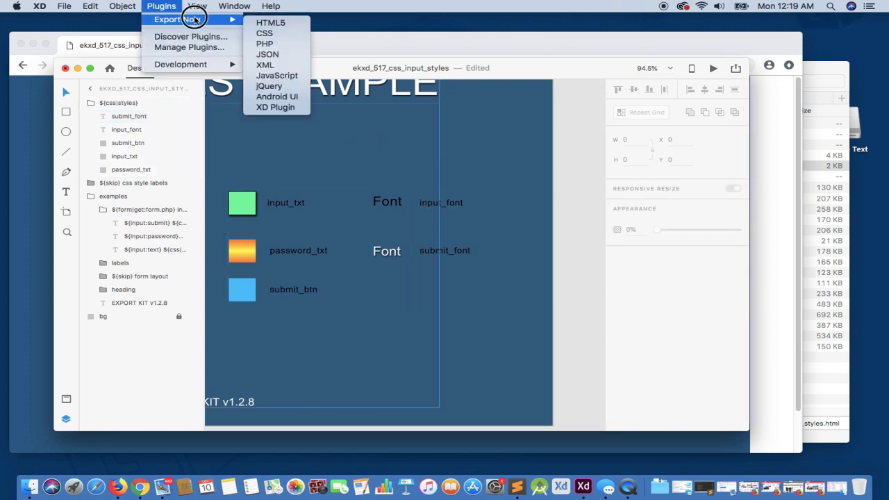
{"action": "left_click", "coordinate": [284, 26]}
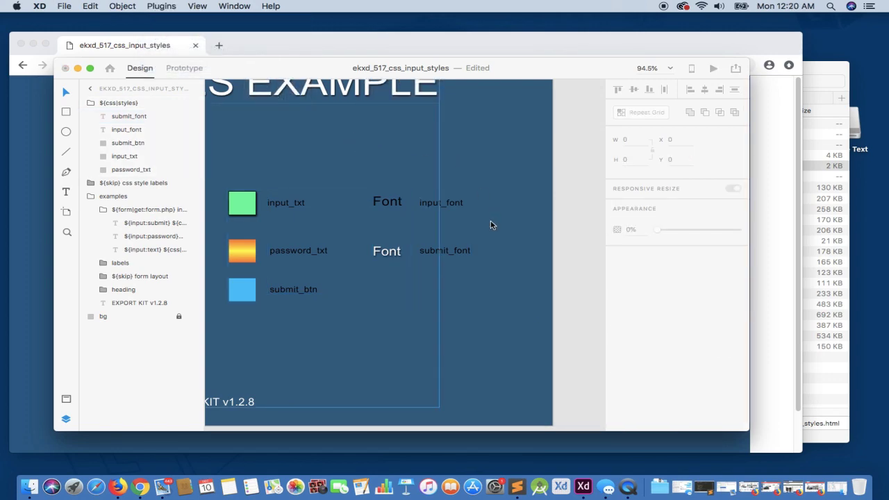
{"action": "left_click", "coordinate": [701, 347]}
Open the fourth export's ekxd_517_css_input_styles.html from Finder in Chrome
{"action": "left_click", "coordinate": [823, 404]}
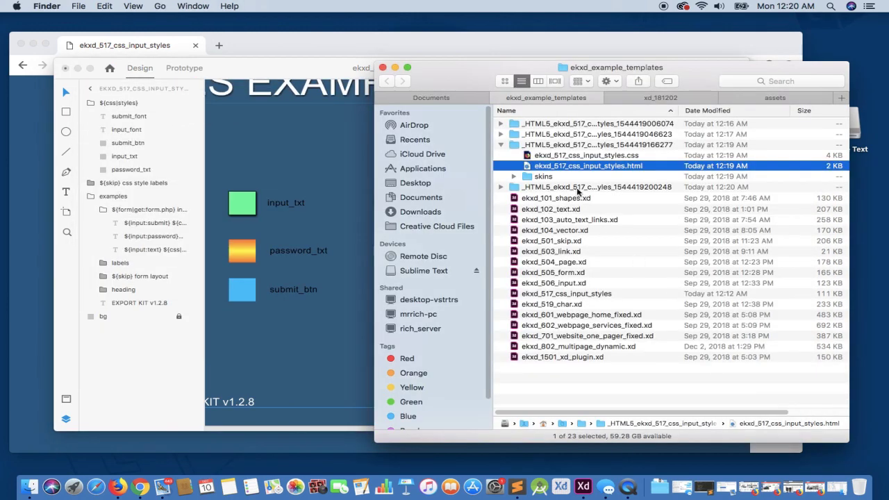
{"action": "left_click", "coordinate": [501, 145]}
{"action": "left_click", "coordinate": [501, 144]}
{"action": "left_click", "coordinate": [501, 154]}
{"action": "left_click", "coordinate": [581, 177]}
{"action": "left_click_drag", "start_coordinate": [580, 179], "coordinate": [44, 193]}
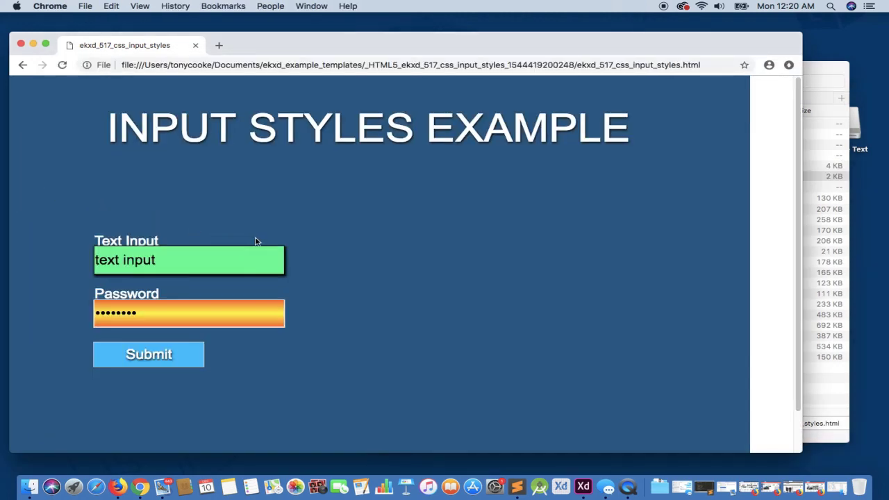